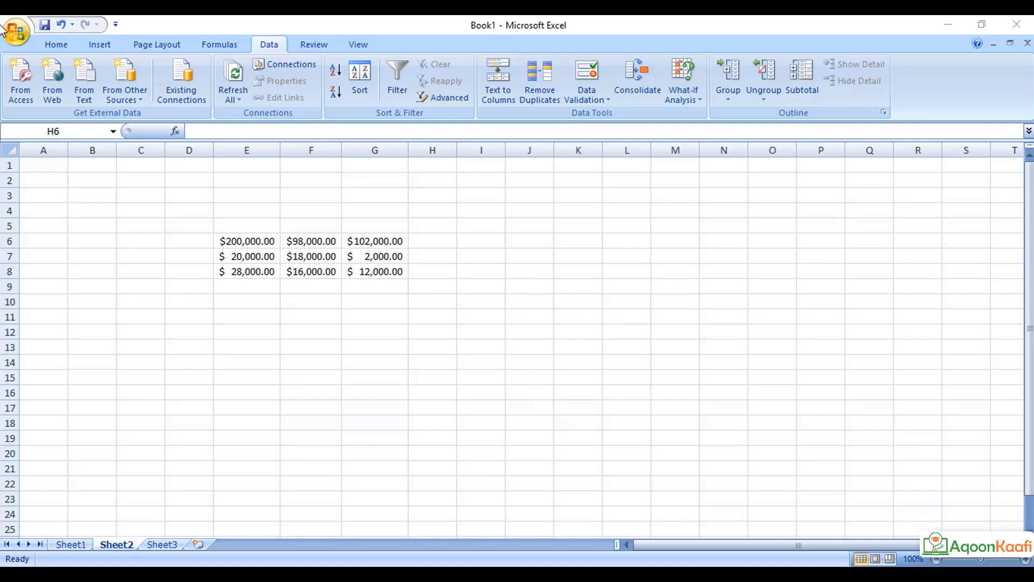
# Number the three rows of dollar amounts 1, 2 and 3 in cells D6 to D8.
pyautogui.click(61, 45)
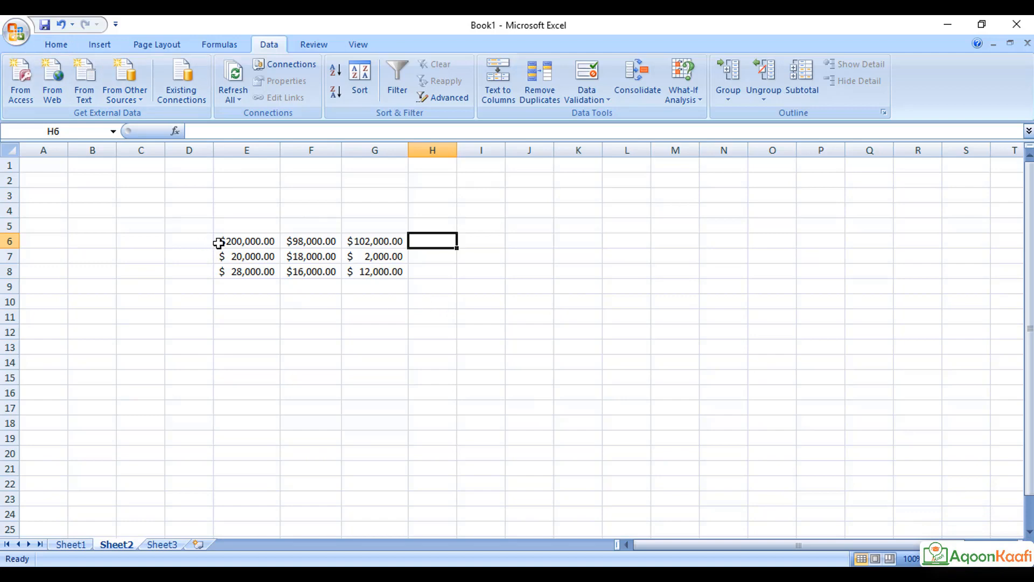
pyautogui.moveTo(219, 243); pyautogui.dragTo(367, 241)
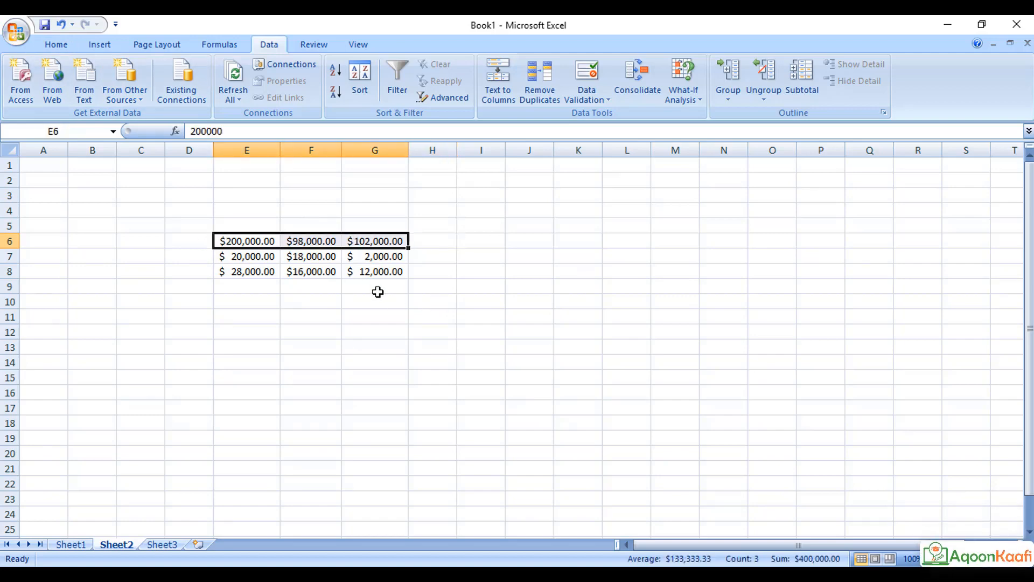
pyautogui.click(183, 240)
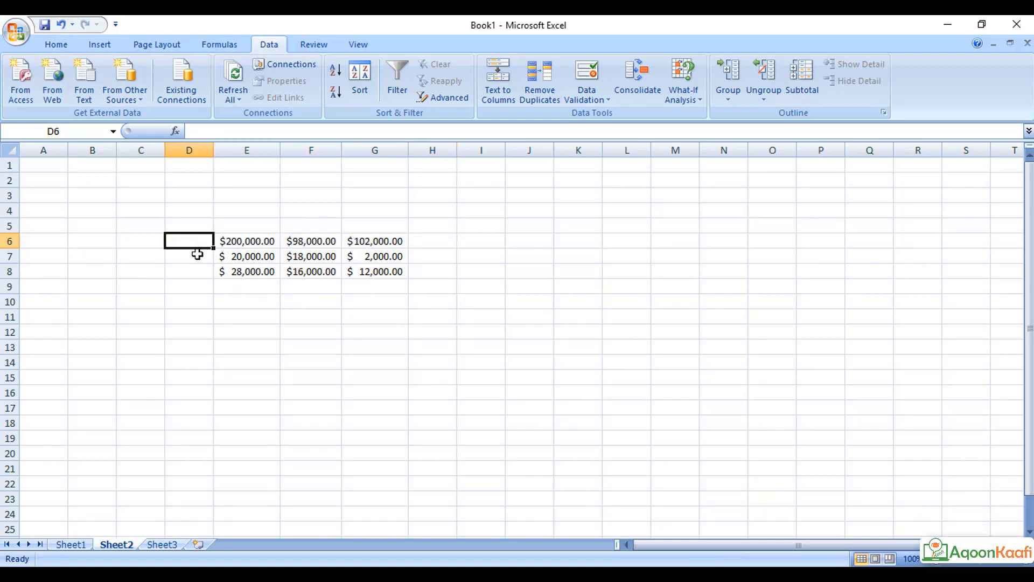
pyautogui.write('1')
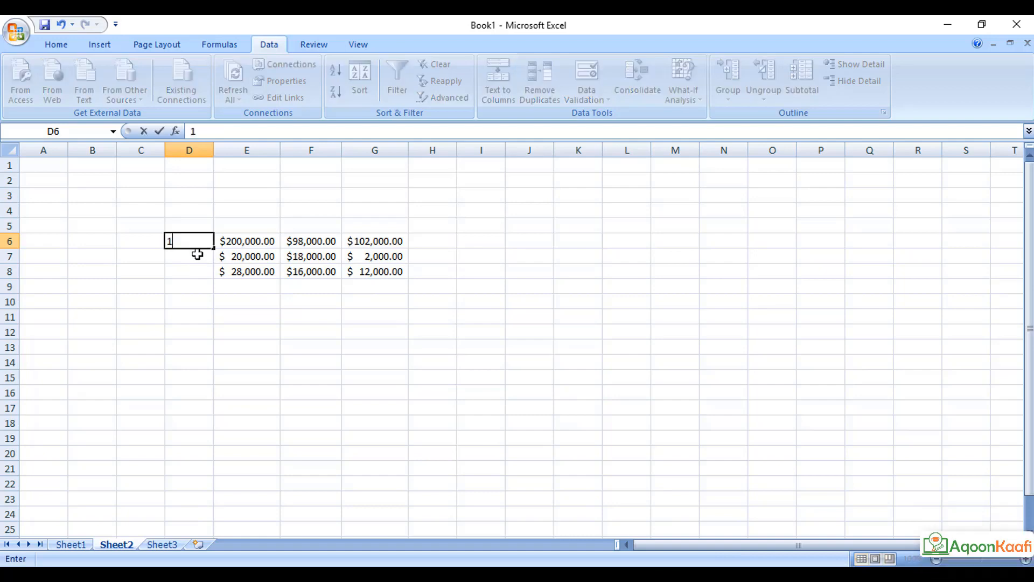
pyautogui.press('Return')
pyautogui.write('2')
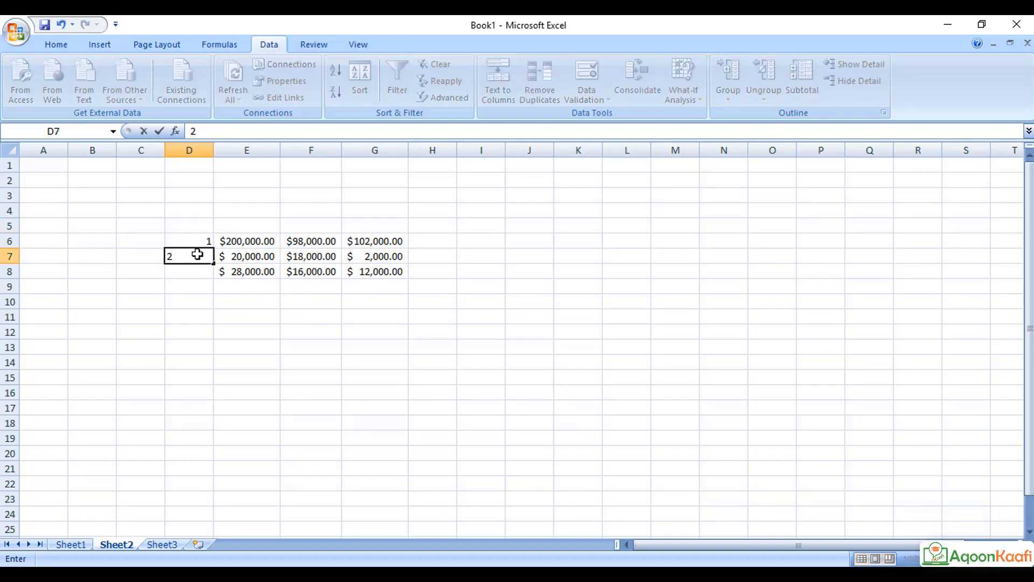
pyautogui.press('Return')
pyautogui.write('3')
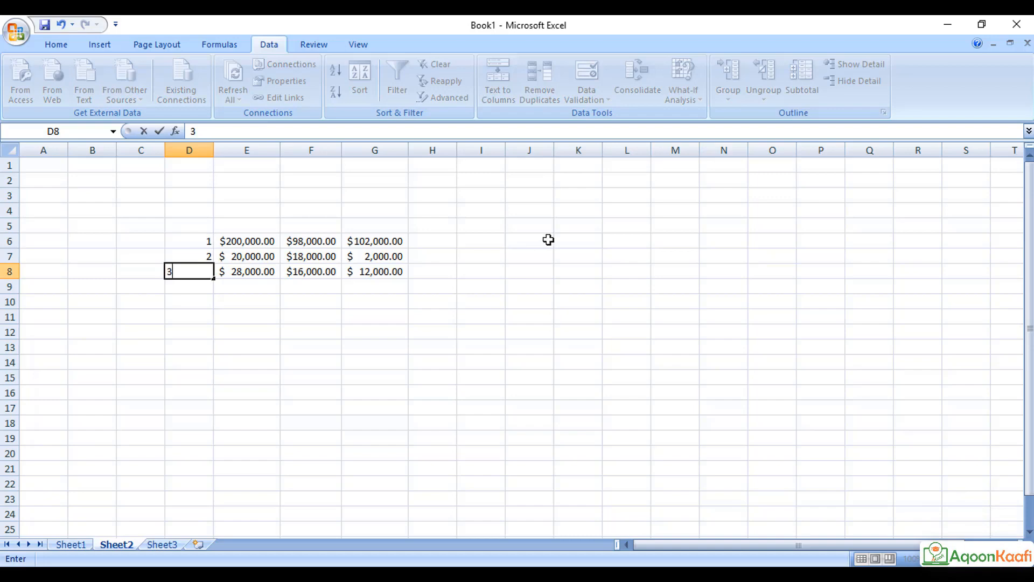
pyautogui.click(428, 243)
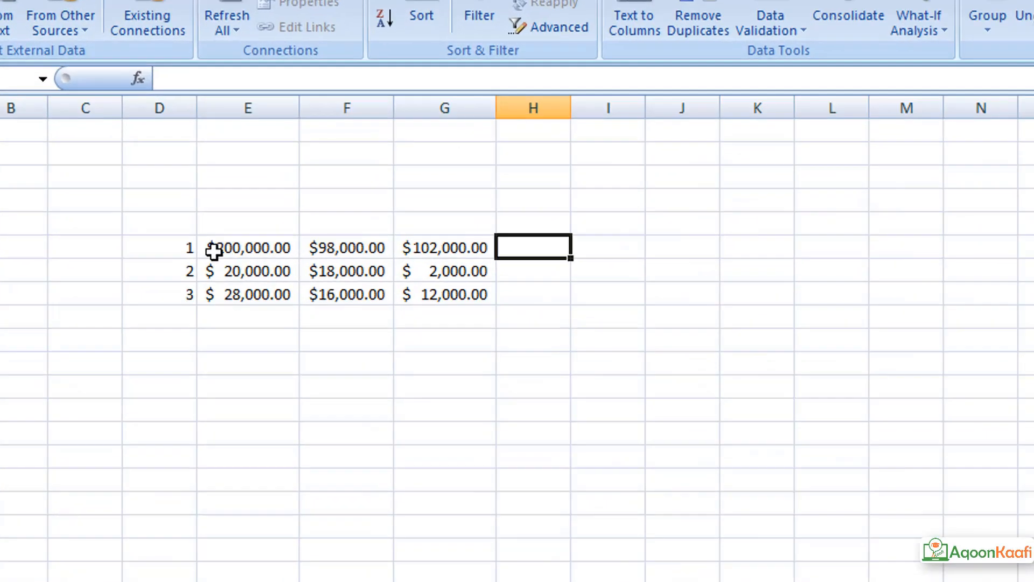
# Add up the first row's amounts, E6:G6, into H6 with the AutoSum Sum function.
pyautogui.moveTo(226, 243); pyautogui.dragTo(371, 245)
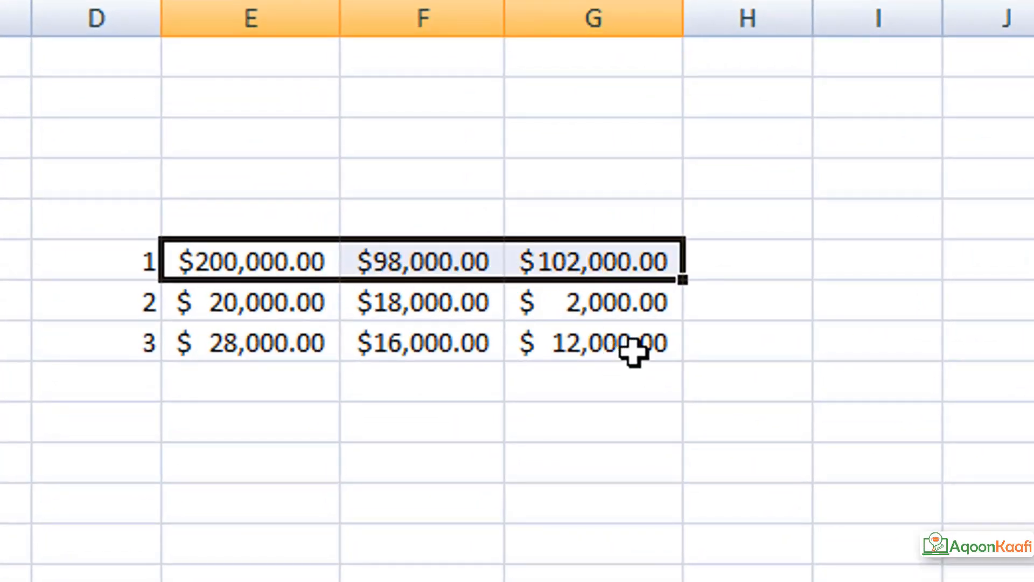
pyautogui.click(559, 212)
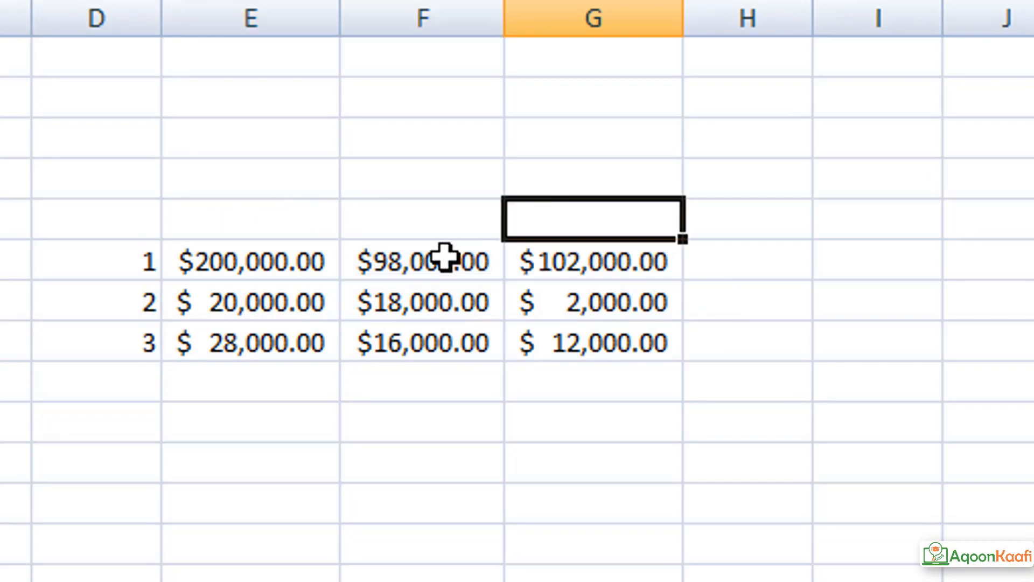
pyautogui.moveTo(224, 265); pyautogui.dragTo(568, 266)
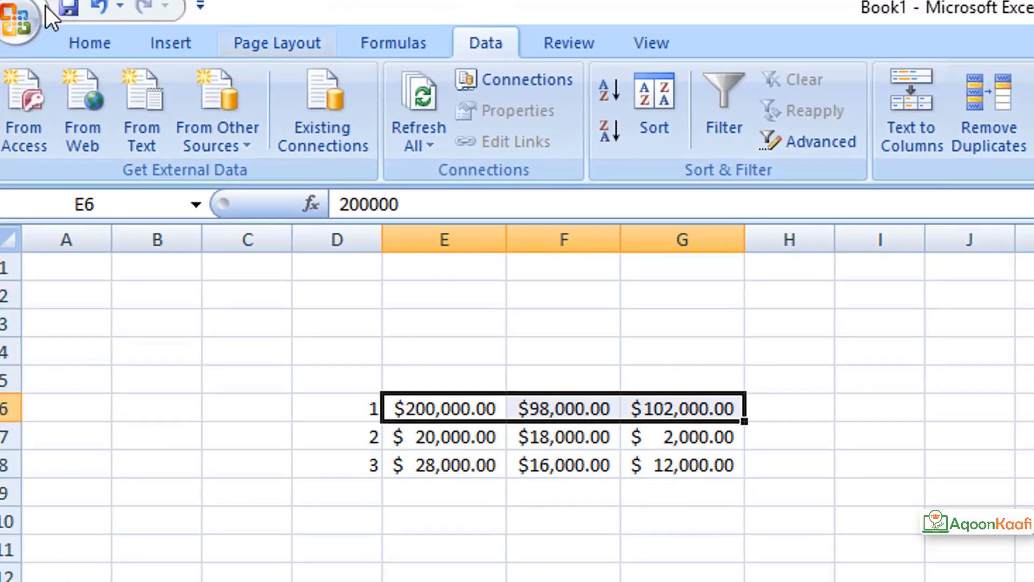
pyautogui.click(73, 46)
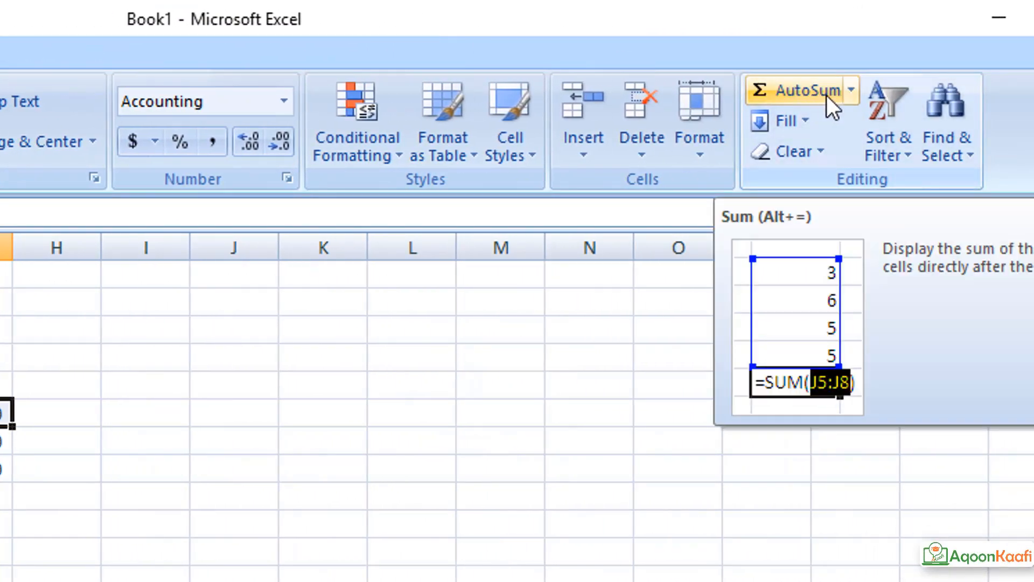
pyautogui.click(852, 91)
pyautogui.click(840, 122)
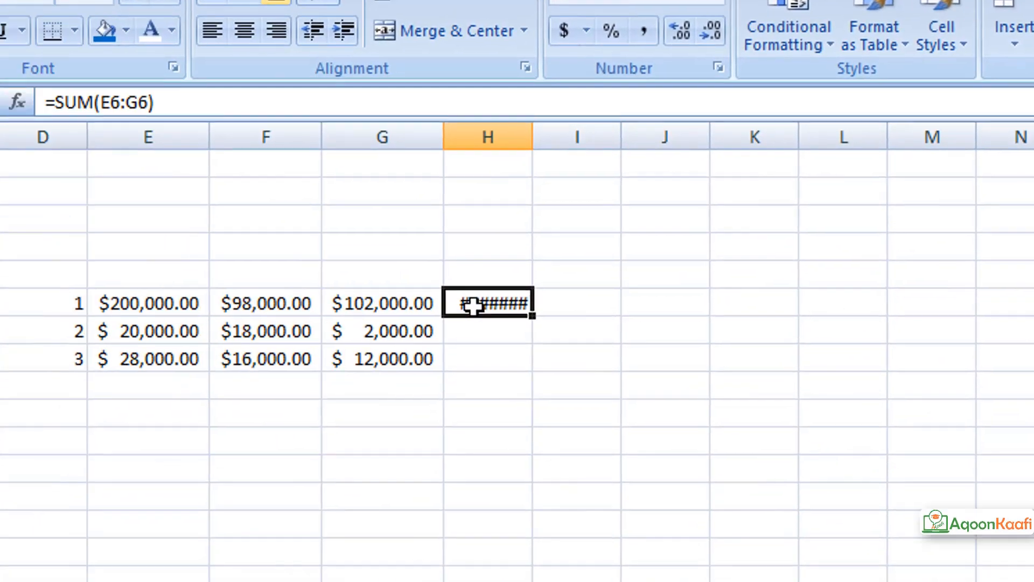
# Re-enter the formula in H6 without changes and widen columns H and I.
pyautogui.doubleClick(473, 306)
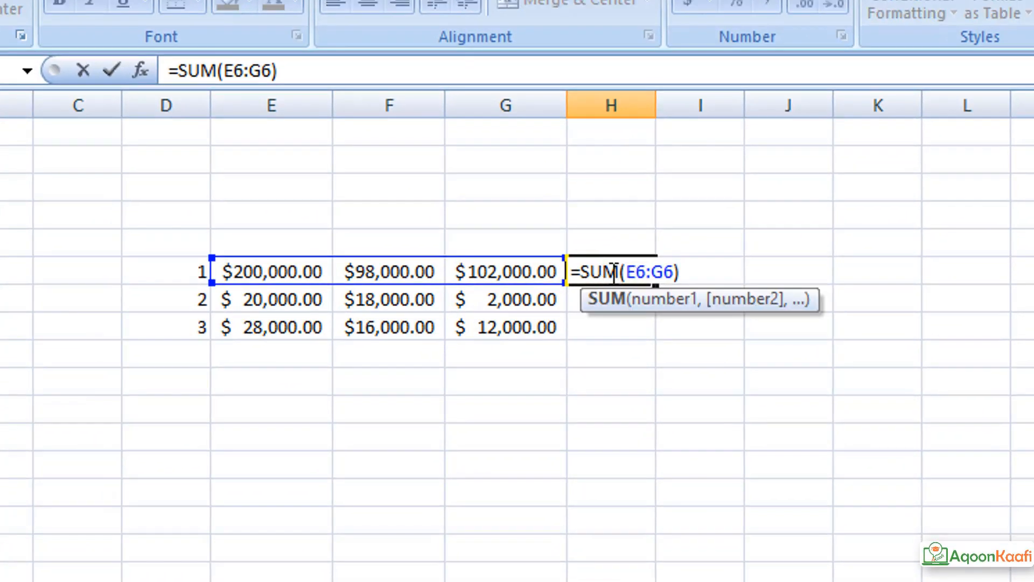
pyautogui.press('Return')
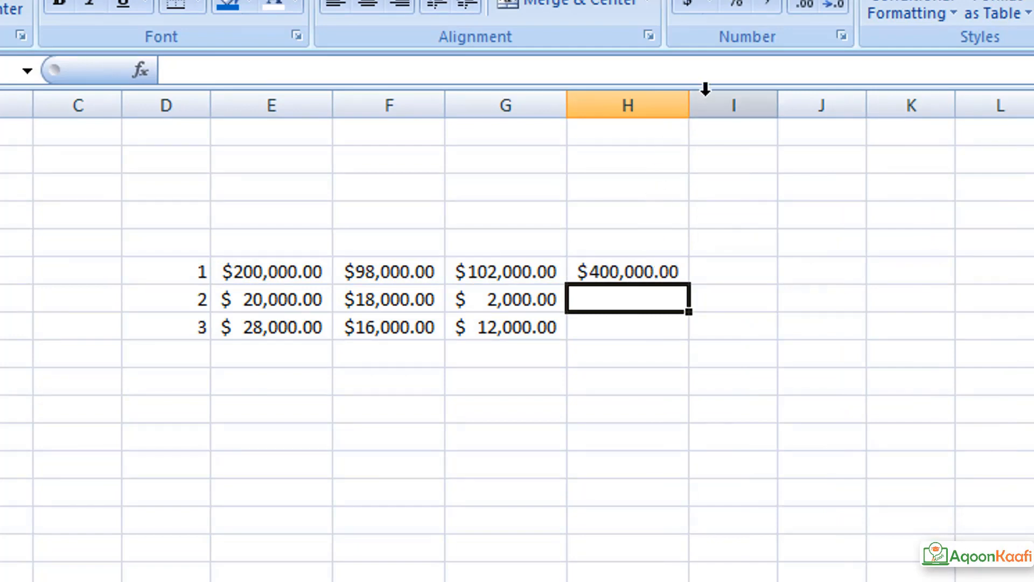
pyautogui.moveTo(779, 105); pyautogui.dragTo(878, 116)
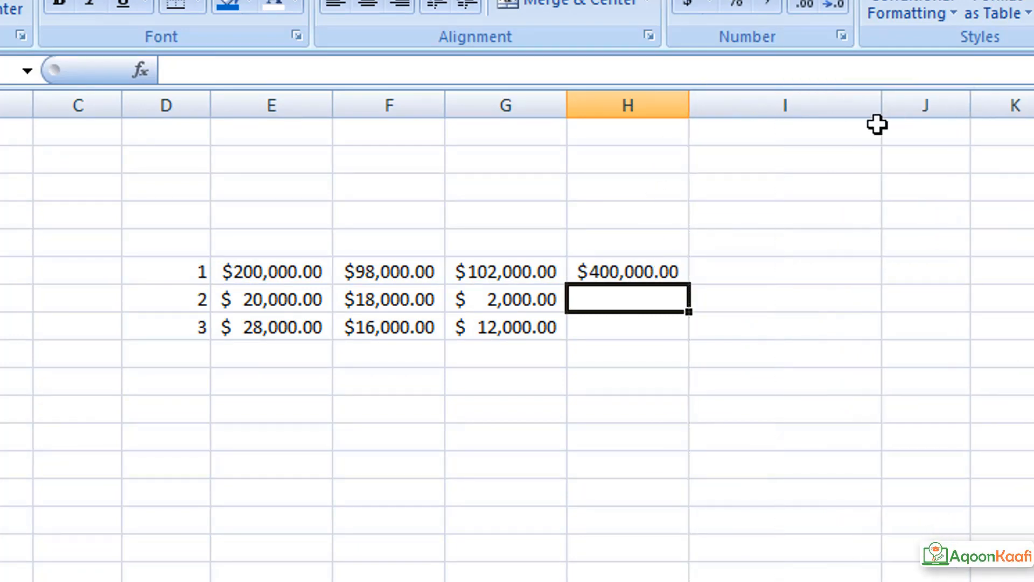
pyautogui.moveTo(688, 108); pyautogui.dragTo(697, 108)
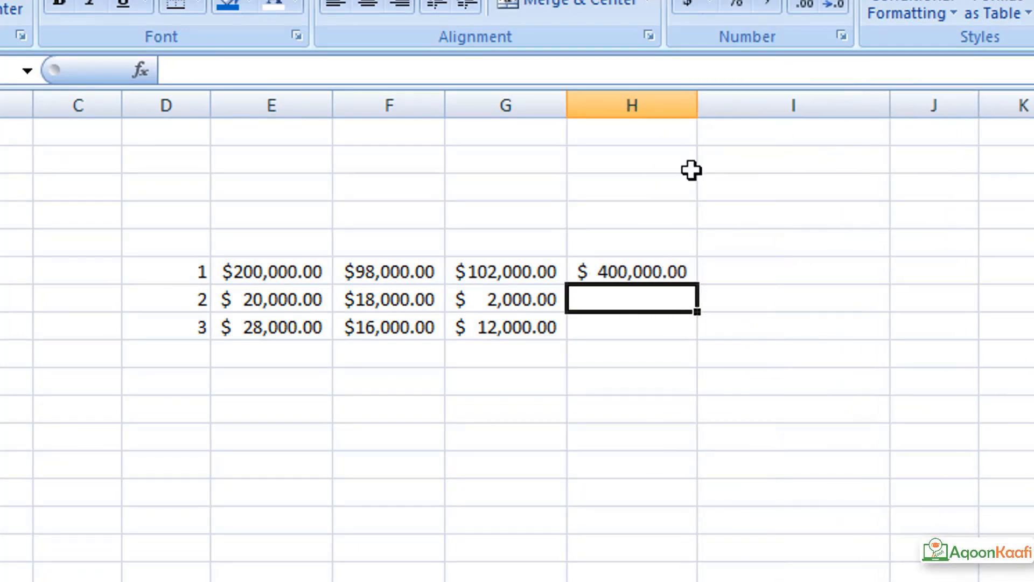
# Clear H6 and insert the sum of E6:G6 there again.
pyautogui.click(646, 270)
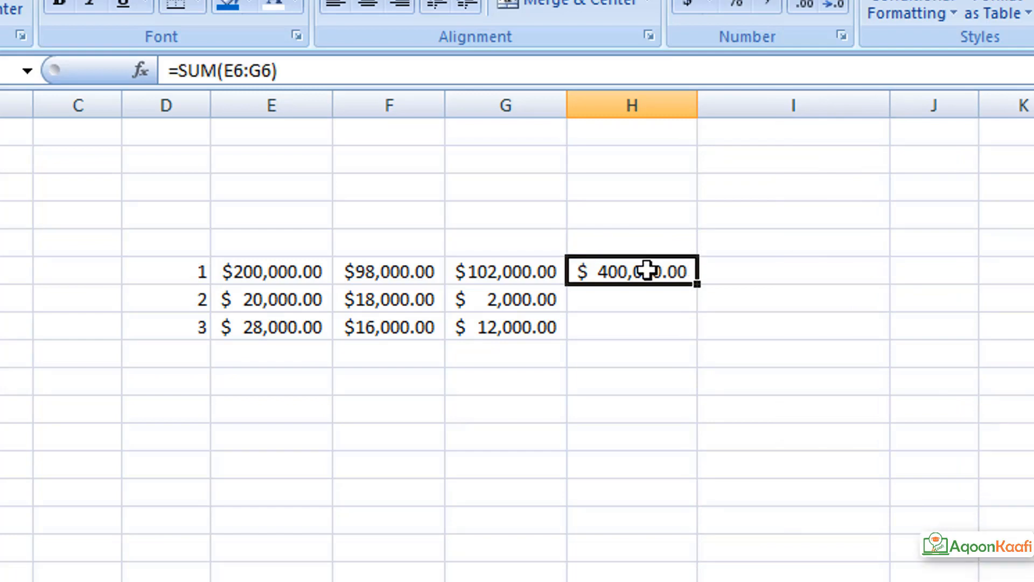
pyautogui.press('Delete')
pyautogui.click(246, 224)
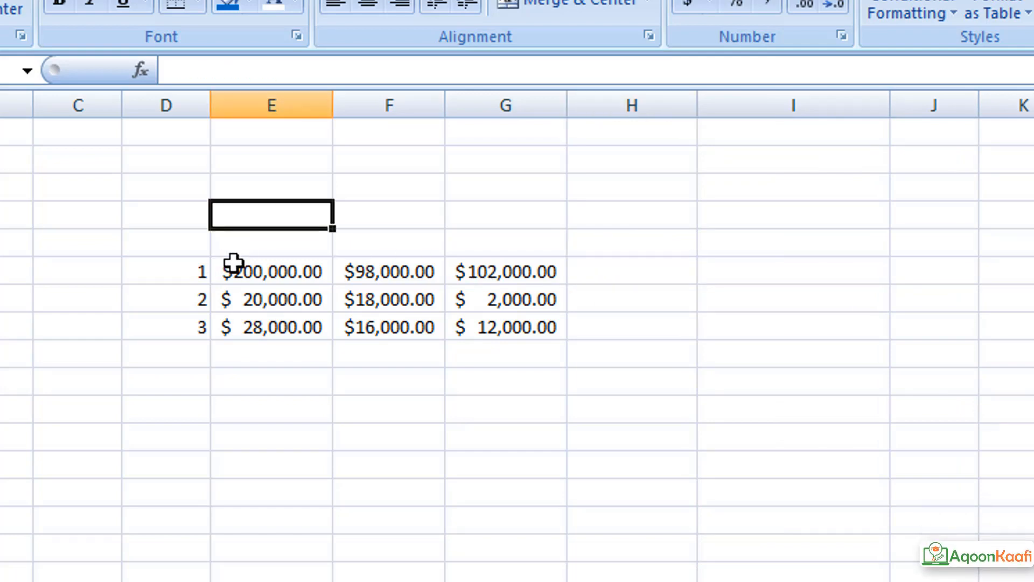
pyautogui.moveTo(233, 265); pyautogui.dragTo(464, 266)
pyautogui.hotkey('alt', '=')
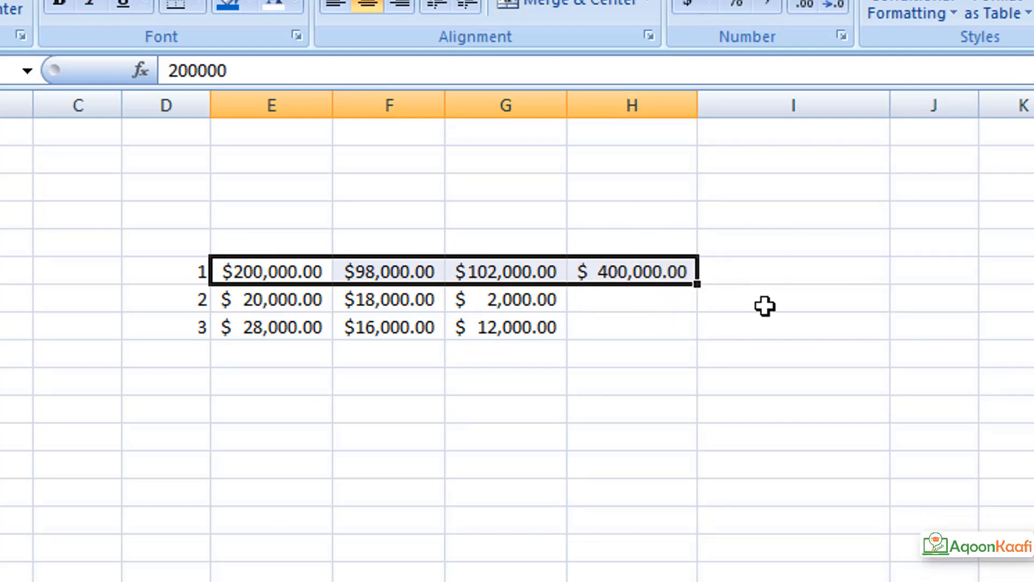
pyautogui.click(715, 273)
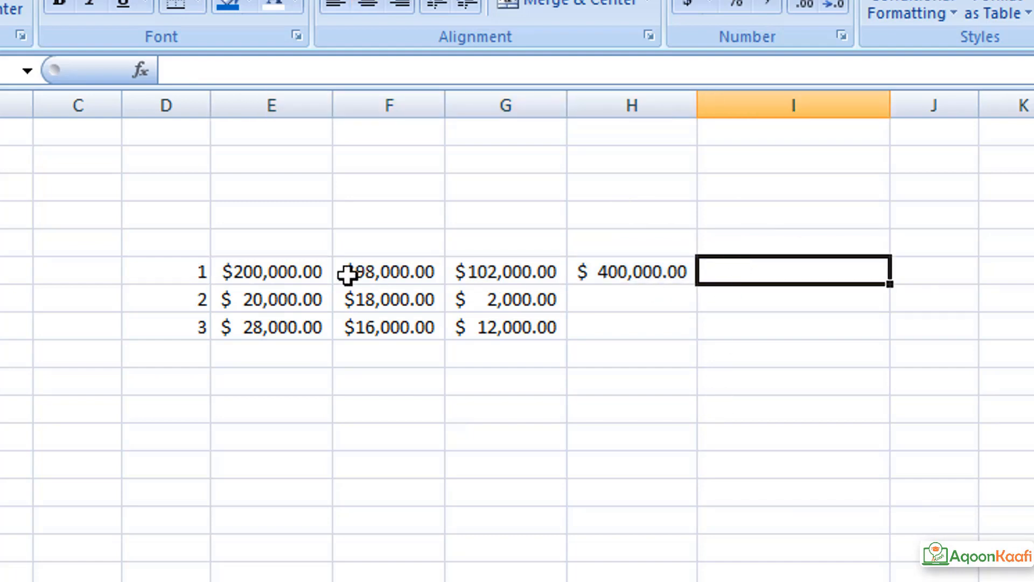
# Replace the sum in H6 with the average of E6:G6 and format the result as a percentage.
pyautogui.moveTo(257, 271); pyautogui.dragTo(502, 279)
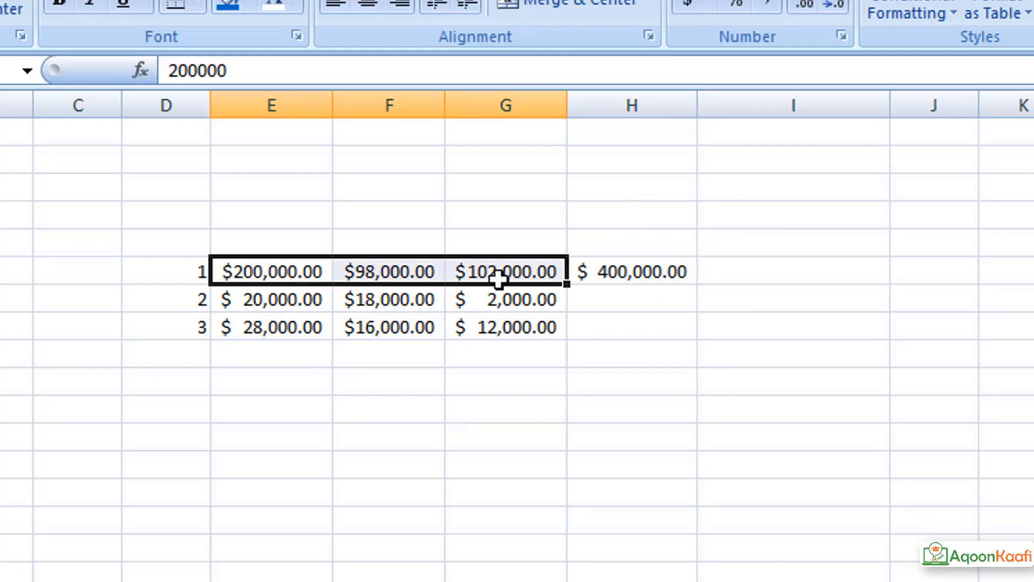
pyautogui.click(642, 278)
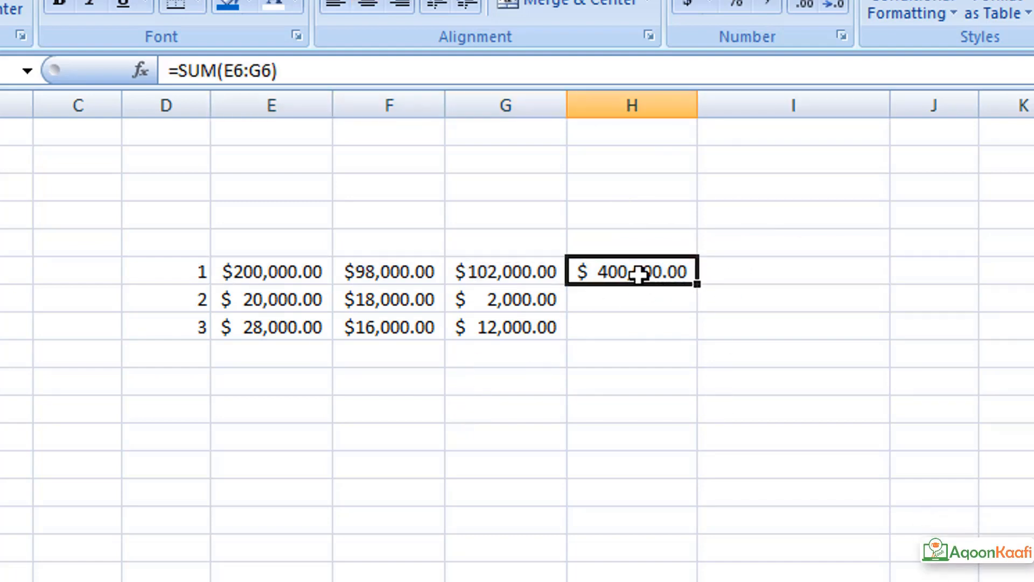
pyautogui.press('BackSpace')
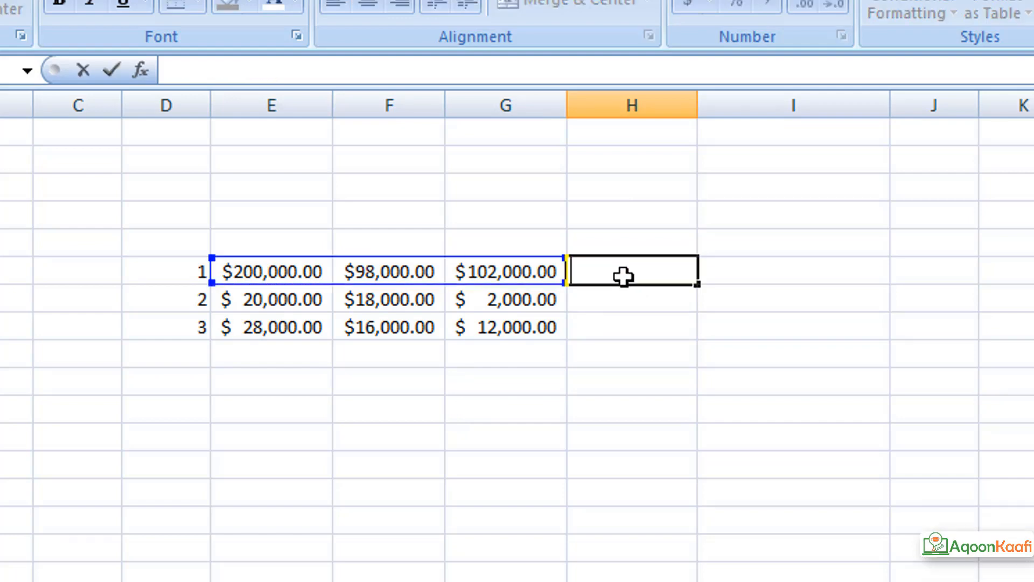
pyautogui.click(382, 271)
pyautogui.click(227, 270)
pyautogui.moveTo(228, 269); pyautogui.dragTo(462, 266)
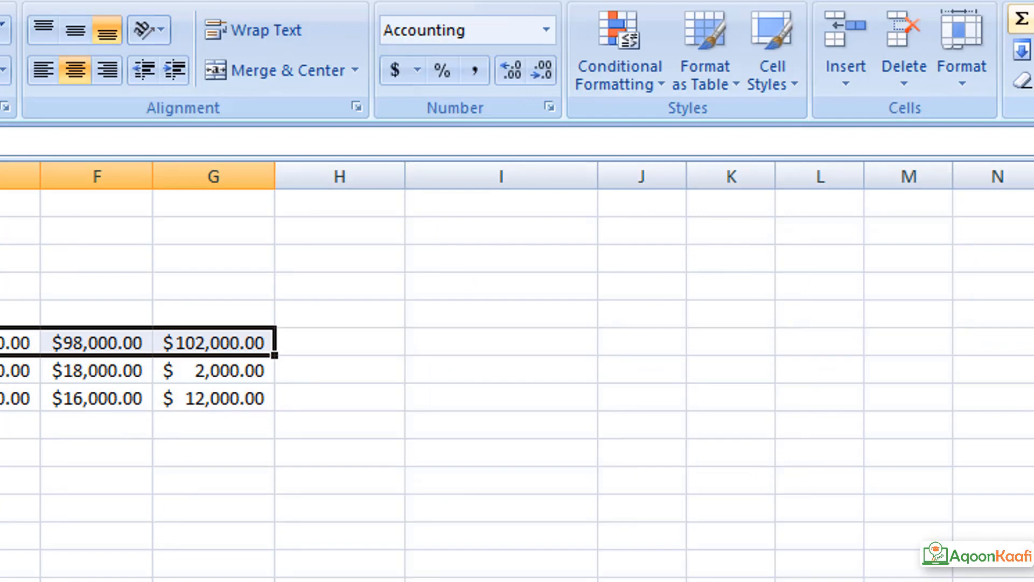
pyautogui.click(821, 90)
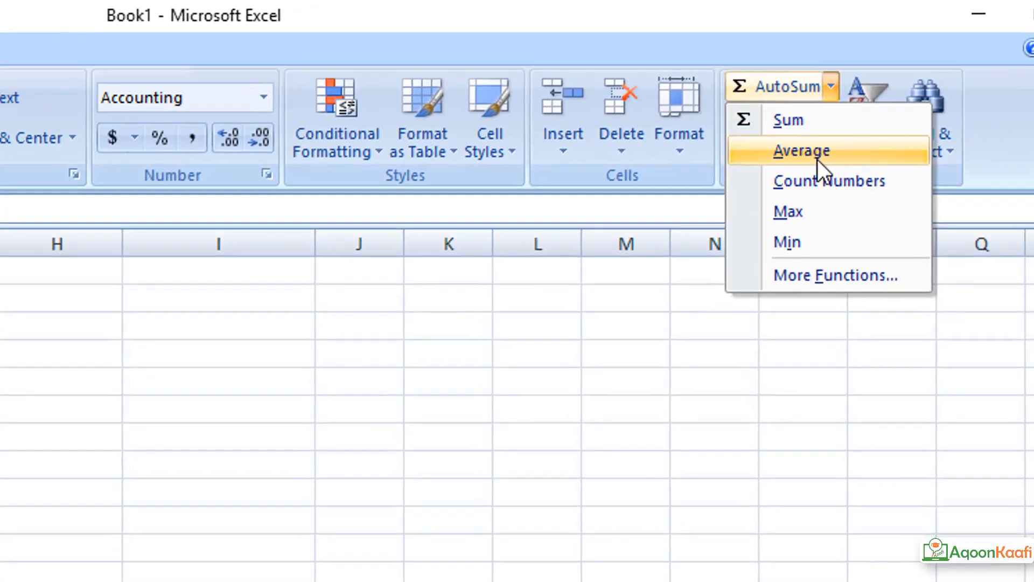
pyautogui.click(808, 162)
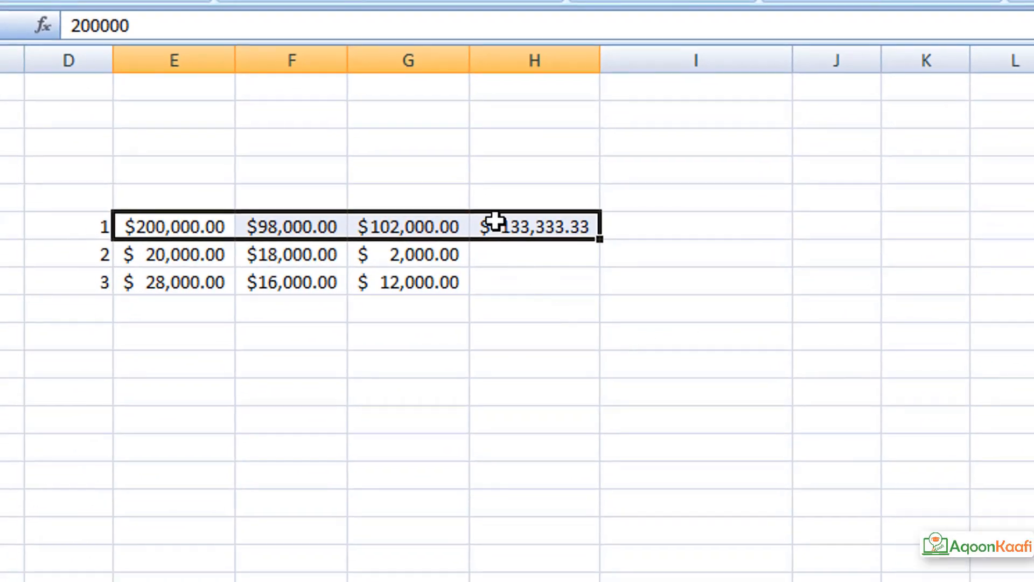
pyautogui.click(558, 232)
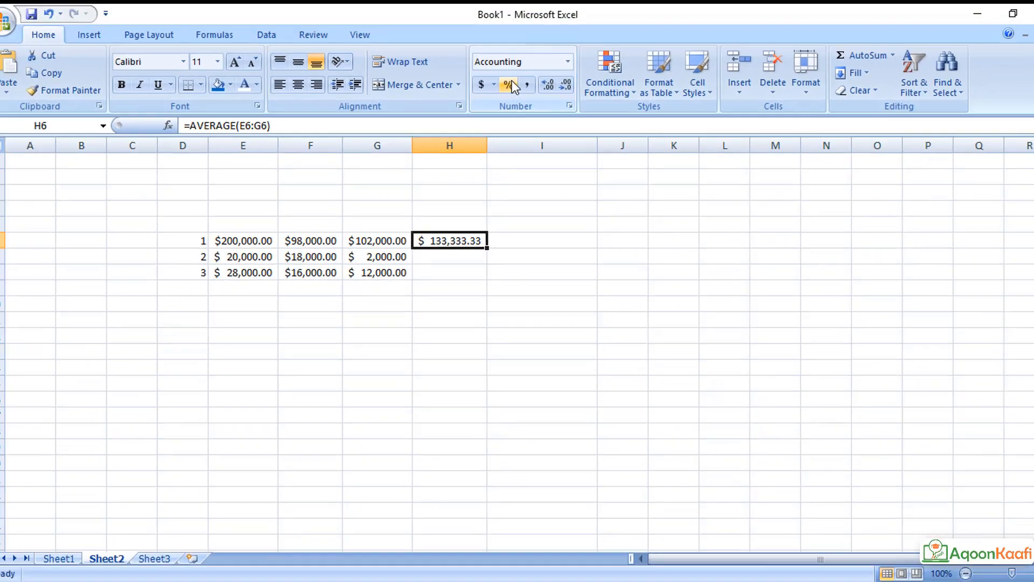
pyautogui.click(500, 92)
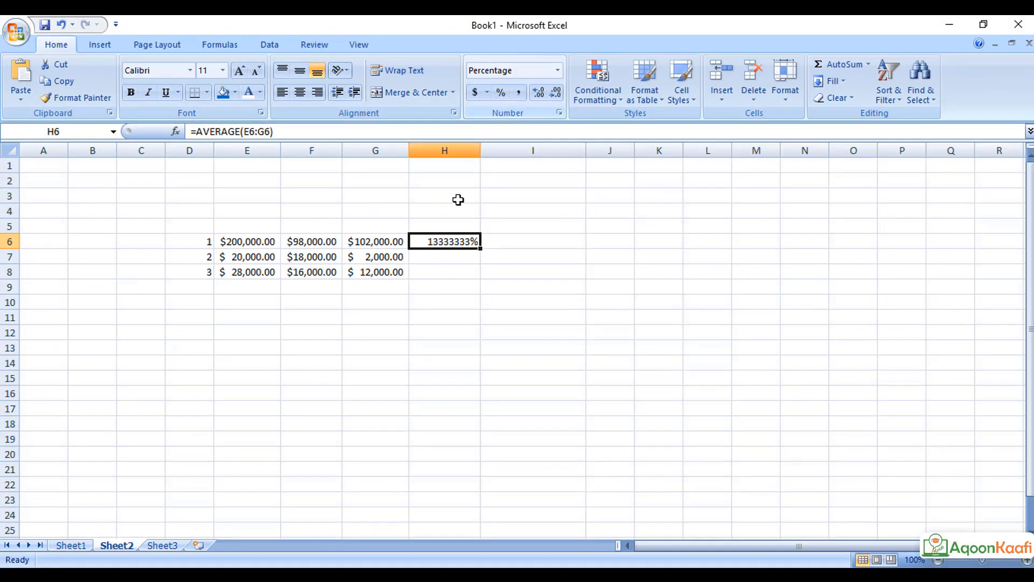
# Restore the formula =SUM(E6:G6) and the Accounting format in cell H6.
pyautogui.doubleClick(447, 240)
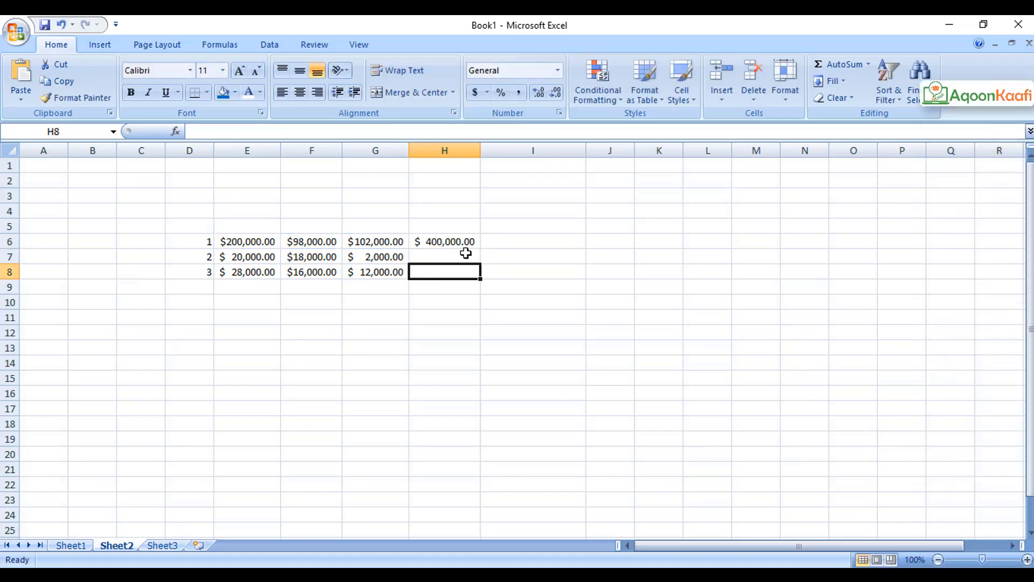
pyautogui.click(437, 243)
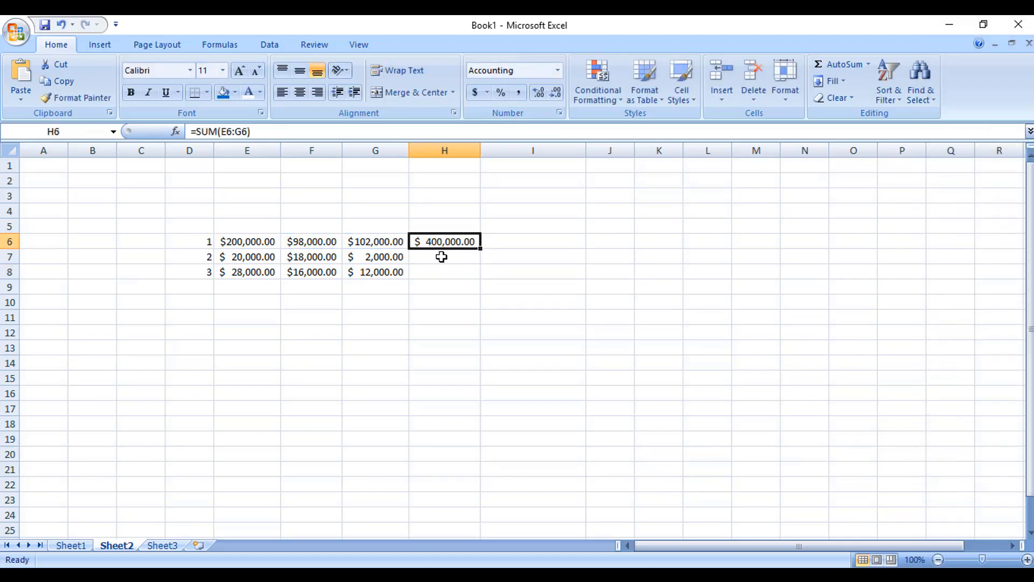
# Copy the sum formula from H6 down to H7 and H8 with the fill handle.
pyautogui.click(448, 259)
pyautogui.click(451, 269)
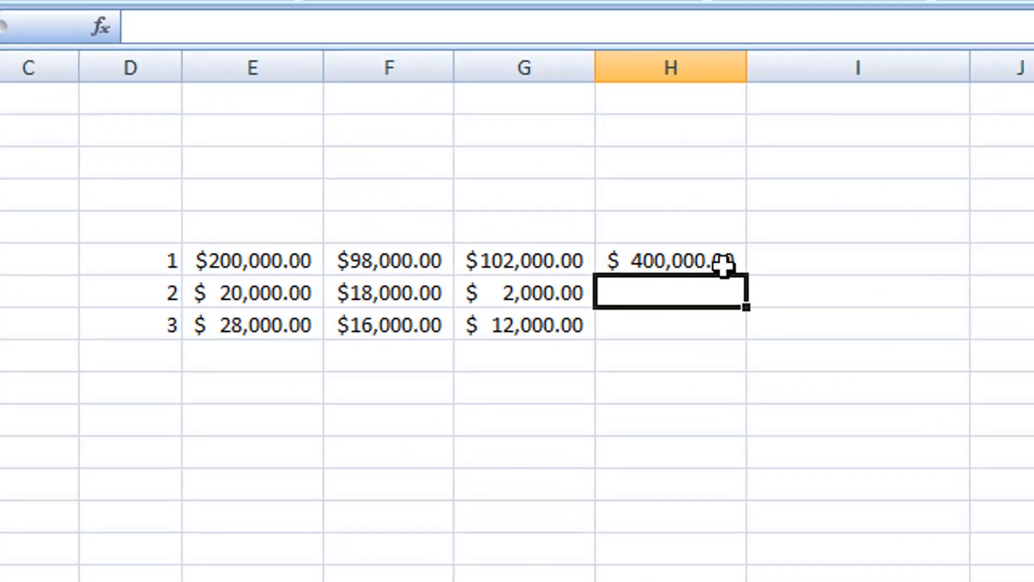
pyautogui.click(723, 264)
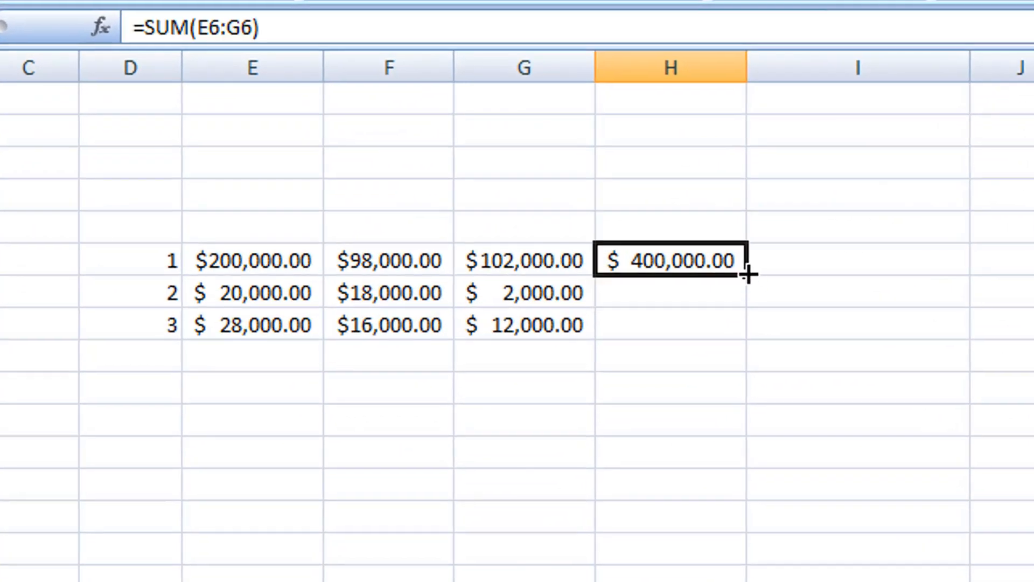
pyautogui.moveTo(749, 275); pyautogui.dragTo(745, 343)
pyautogui.click(645, 368)
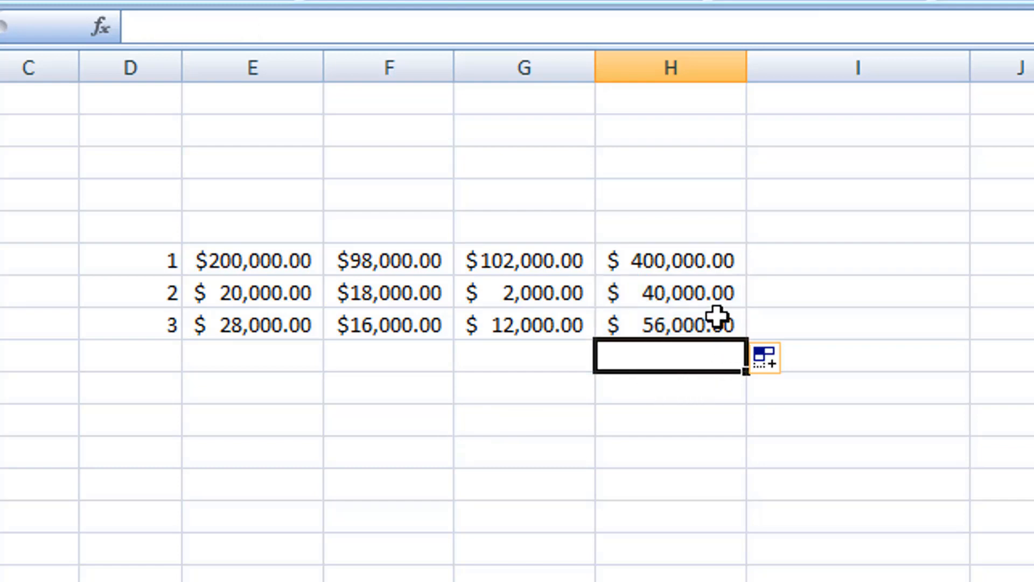
# Enter the label "Total" in cell G9, below the last amount in column G.
pyautogui.click(517, 363)
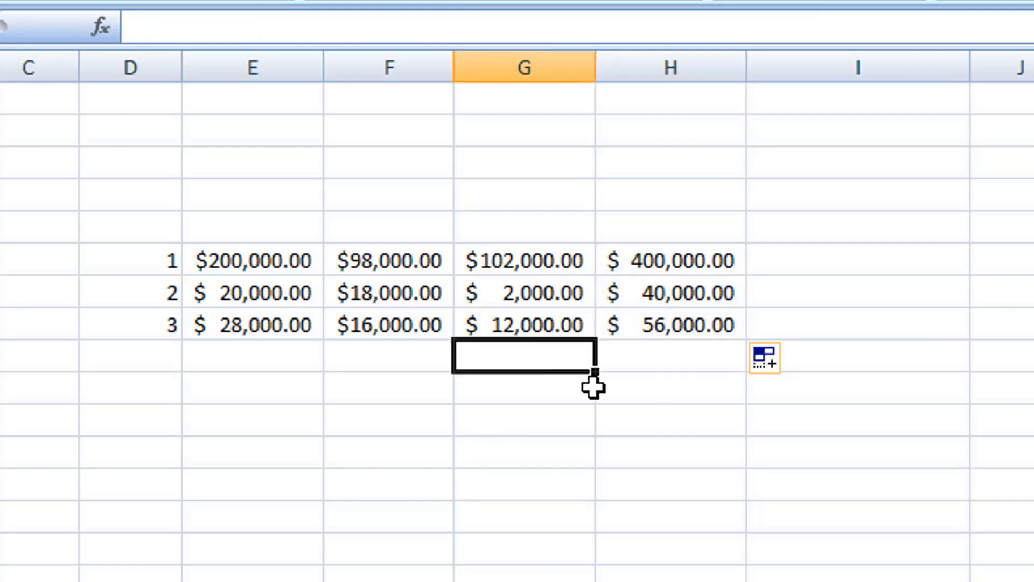
pyautogui.write('tal')
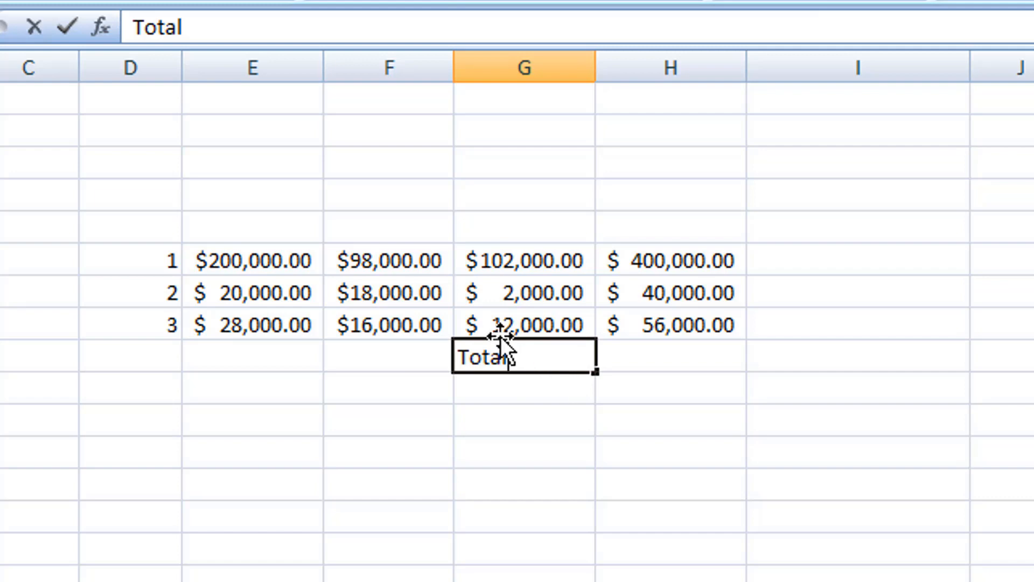
# Fill the Total cell G9 with a dark grey background and set its text colour to white.
pyautogui.moveTo(509, 357); pyautogui.dragTo(434, 358)
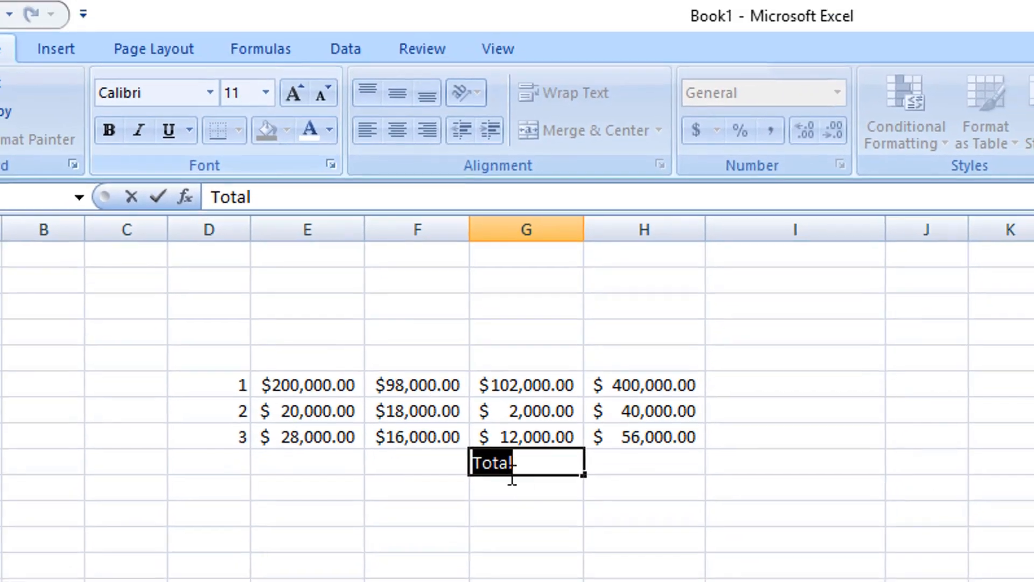
pyautogui.press('Return')
pyautogui.press('Up')
pyautogui.press('Up')
pyautogui.click(490, 462)
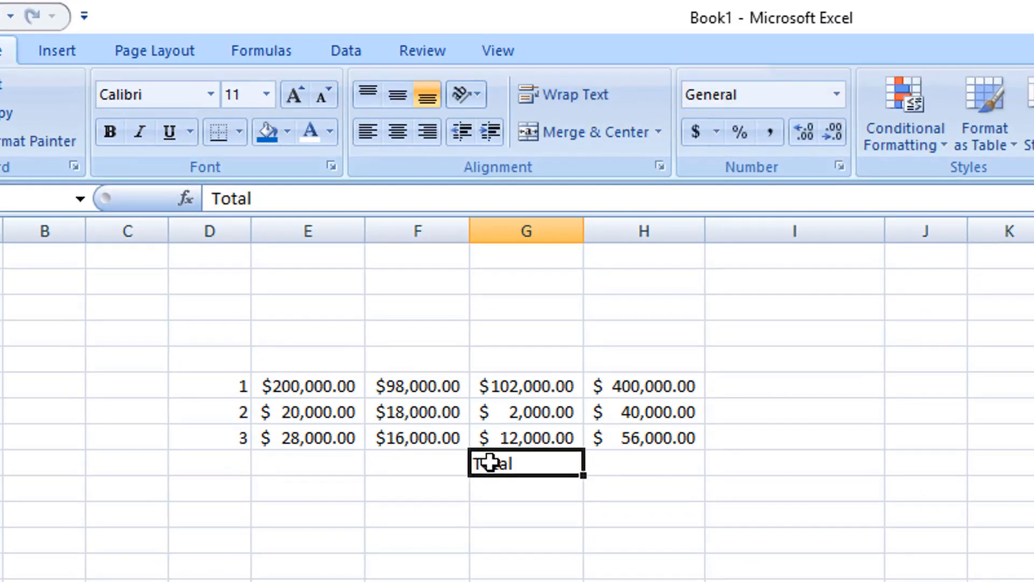
pyautogui.click(287, 132)
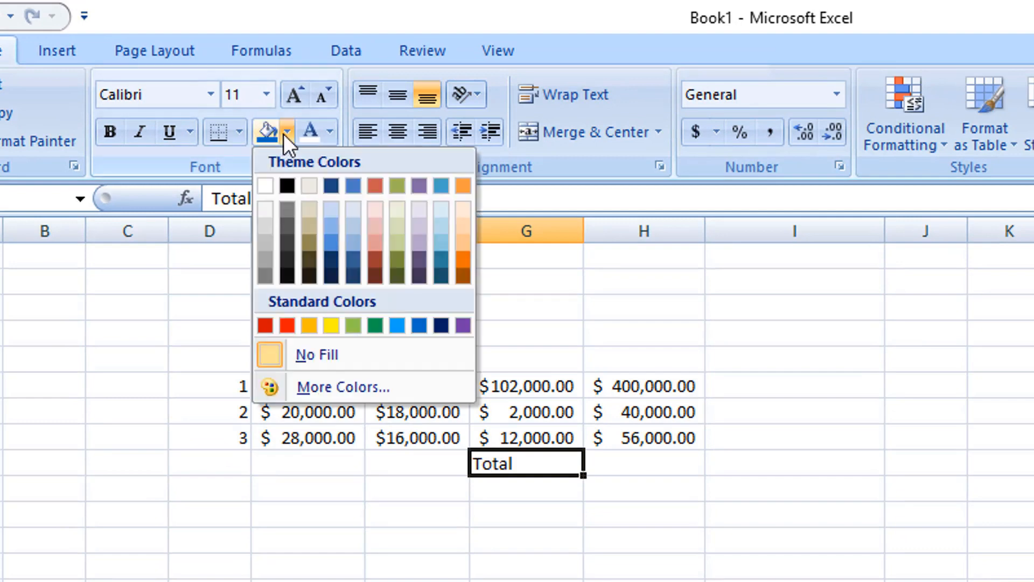
pyautogui.click(285, 211)
pyautogui.click(330, 132)
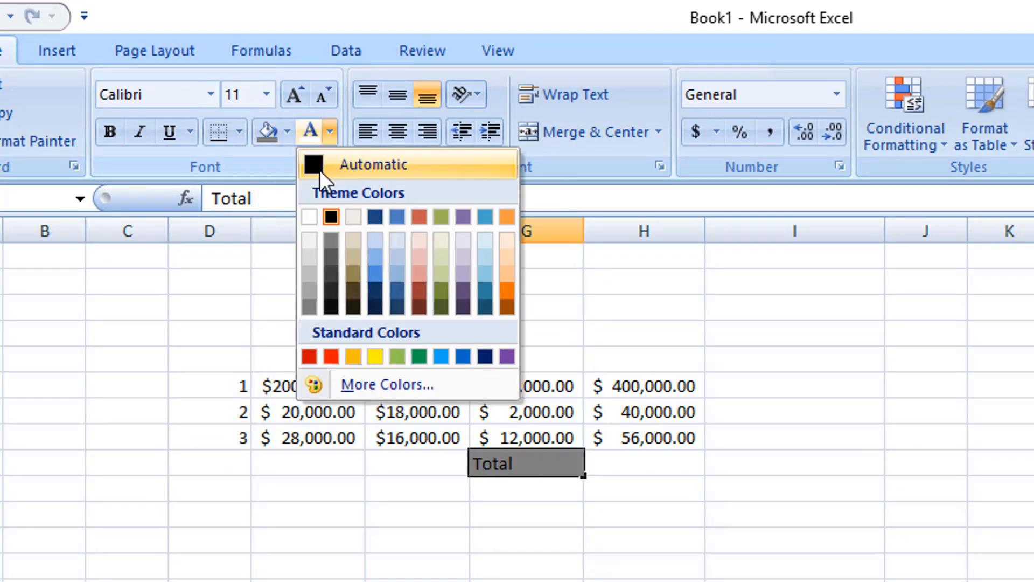
pyautogui.click(317, 215)
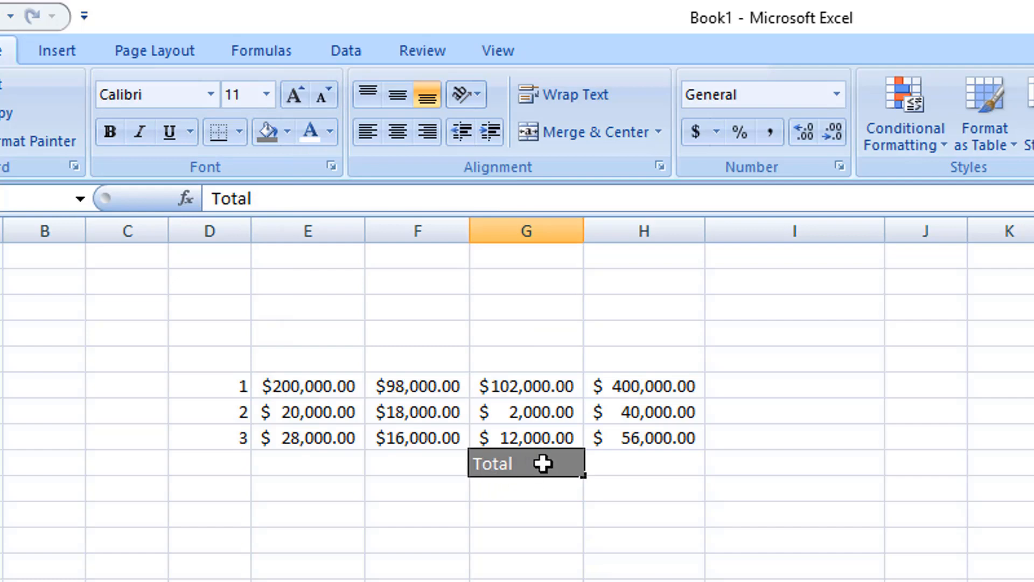
# Change the fill of the Total cell G9 to a near-black shade.
pyautogui.click(286, 132)
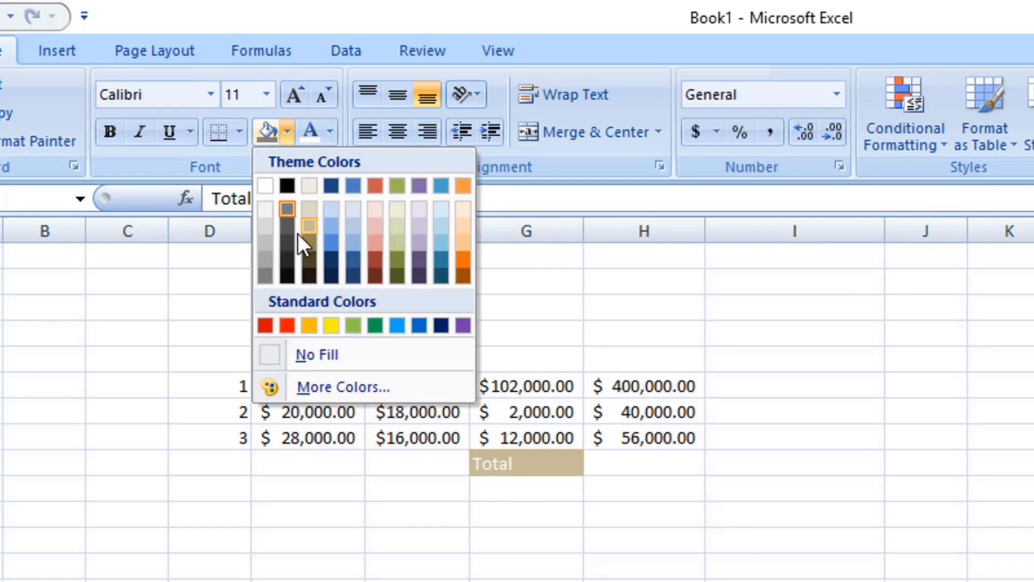
pyautogui.click(290, 269)
pyautogui.click(496, 507)
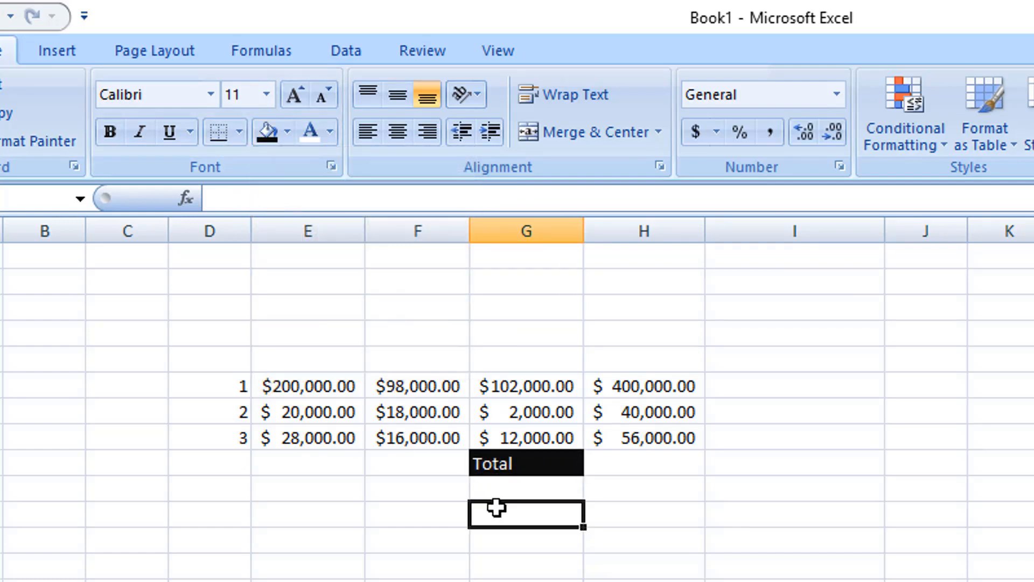
# Centre the Total label both vertically and horizontally in cell G9.
pyautogui.doubleClick(497, 455)
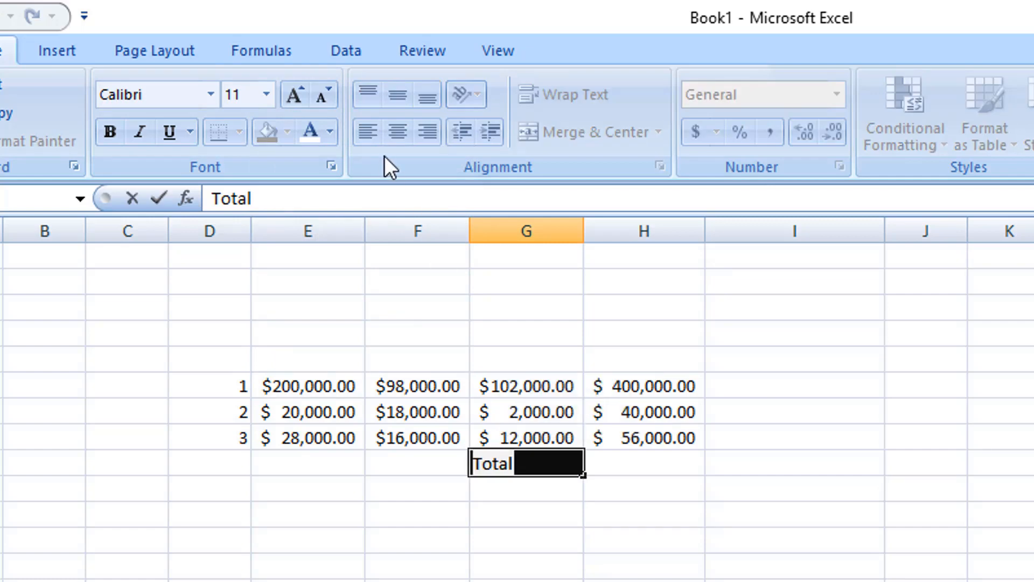
pyautogui.click(526, 520)
pyautogui.click(521, 462)
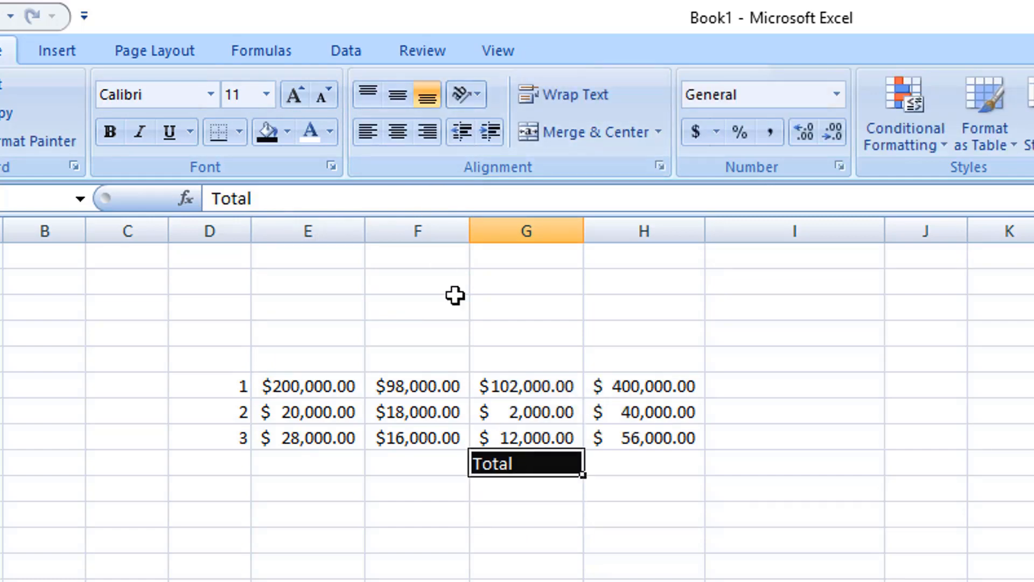
pyautogui.click(392, 128)
pyautogui.click(394, 93)
pyautogui.click(394, 131)
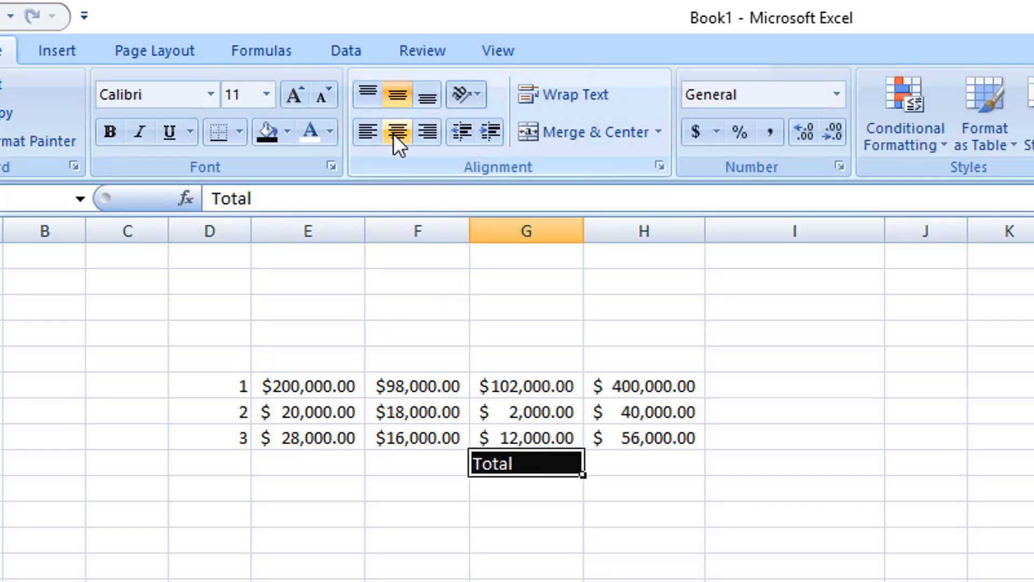
pyautogui.click(396, 130)
pyautogui.click(642, 488)
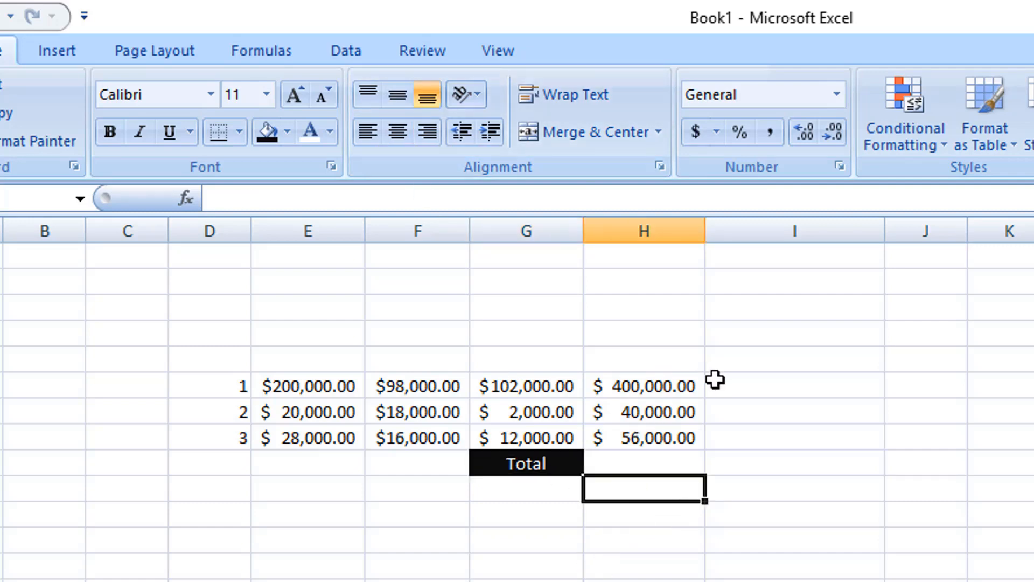
# Try to sum column H with AutoSum while H6:H8 is selected, and undo the entry made in H6.
pyautogui.moveTo(693, 387); pyautogui.dragTo(657, 435)
pyautogui.click(636, 536)
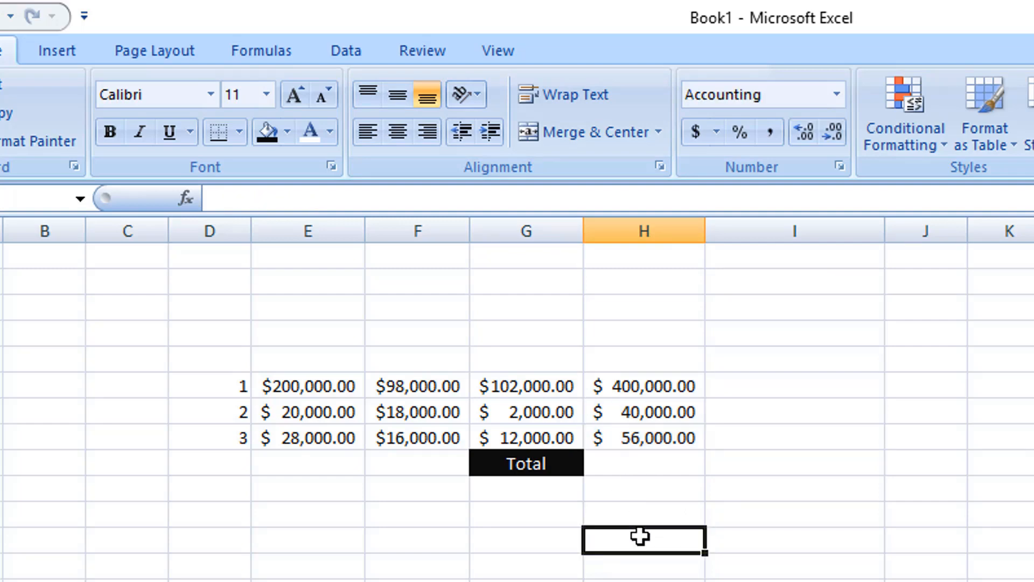
pyautogui.moveTo(696, 383); pyautogui.dragTo(645, 437)
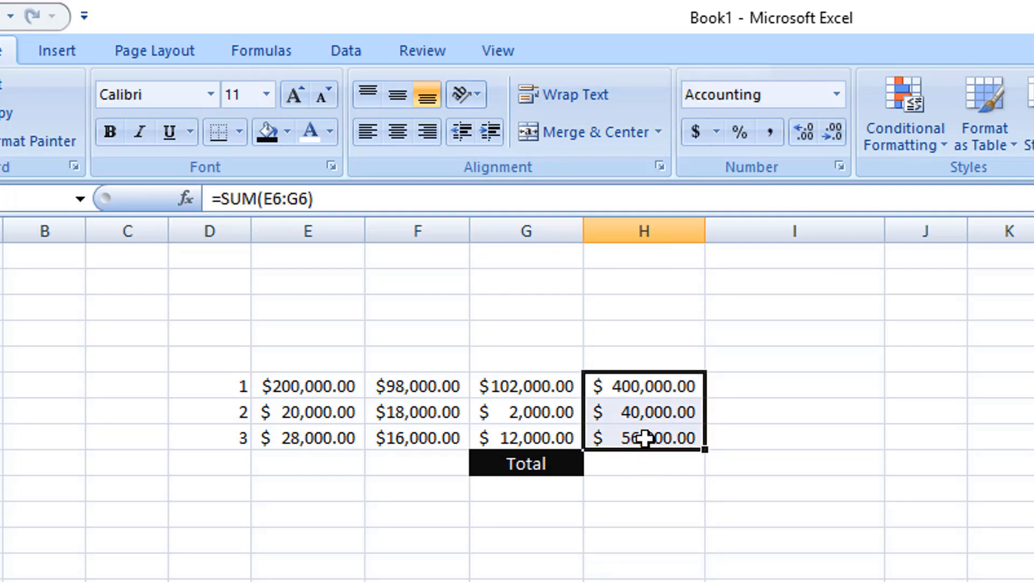
pyautogui.hotkey('alt', '=')
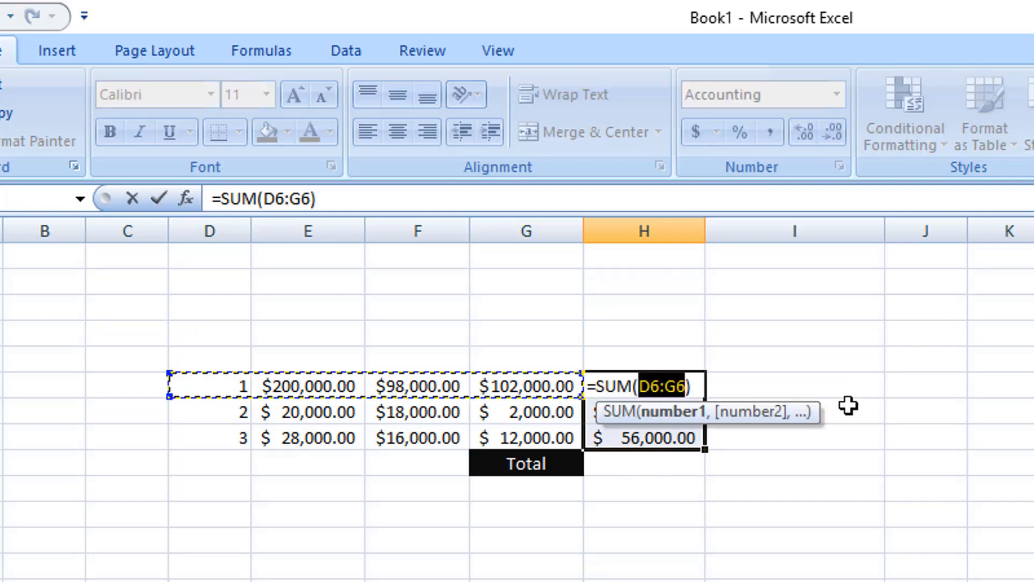
pyautogui.press('BackSpace')
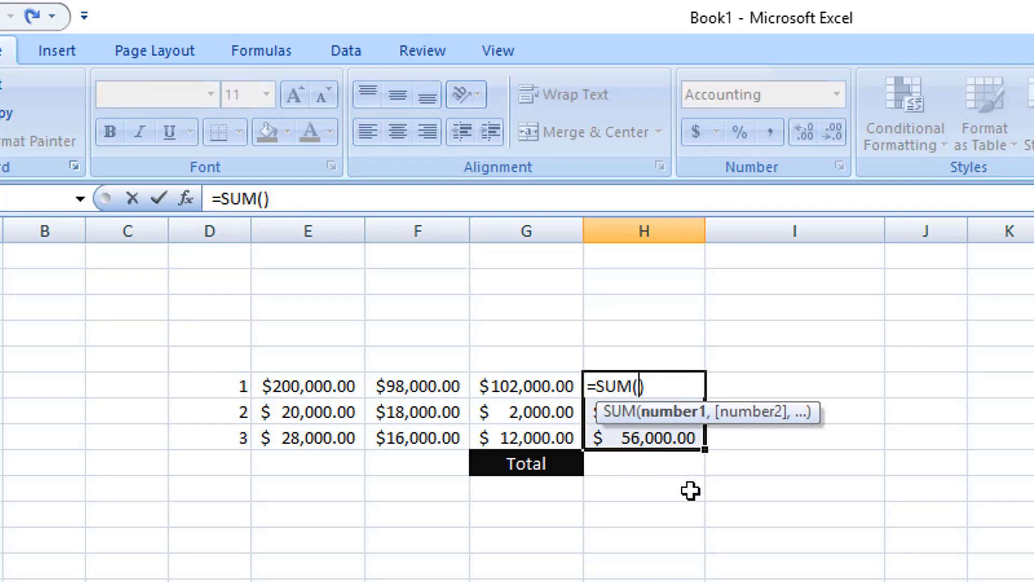
pyautogui.click(623, 510)
pyautogui.press('Return')
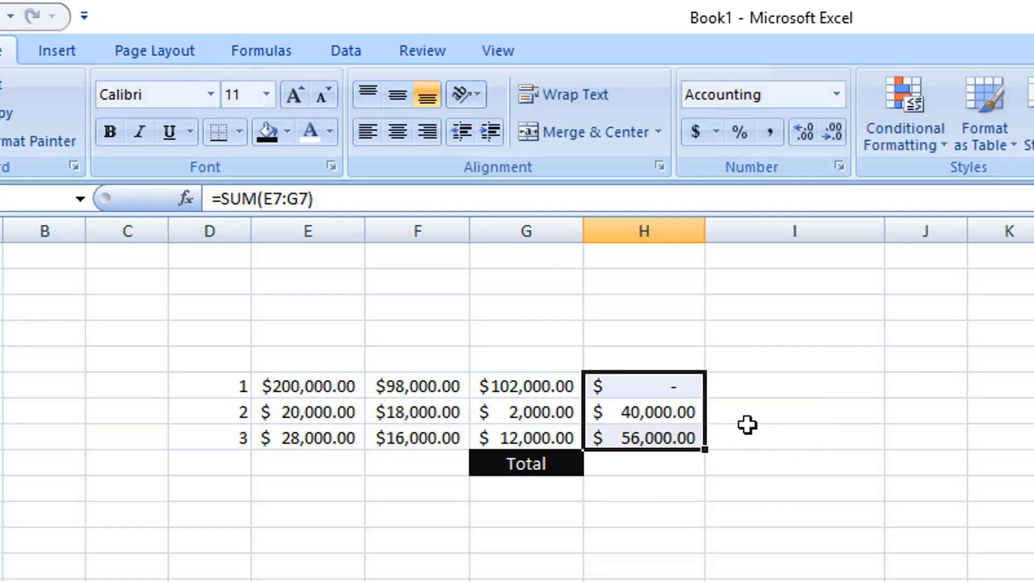
pyautogui.click(649, 510)
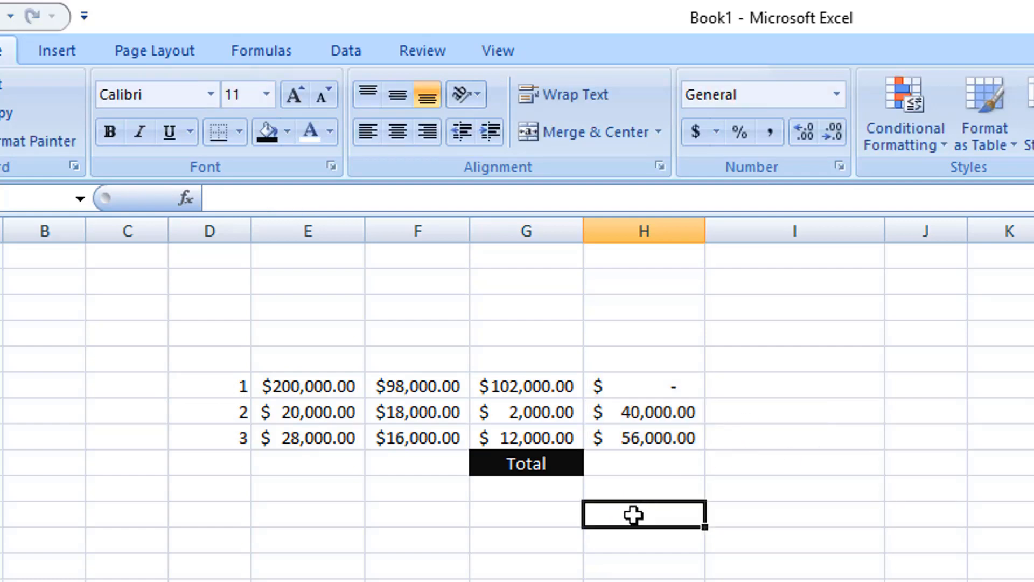
pyautogui.hotkey('ctrl', 'z')
pyautogui.click(653, 504)
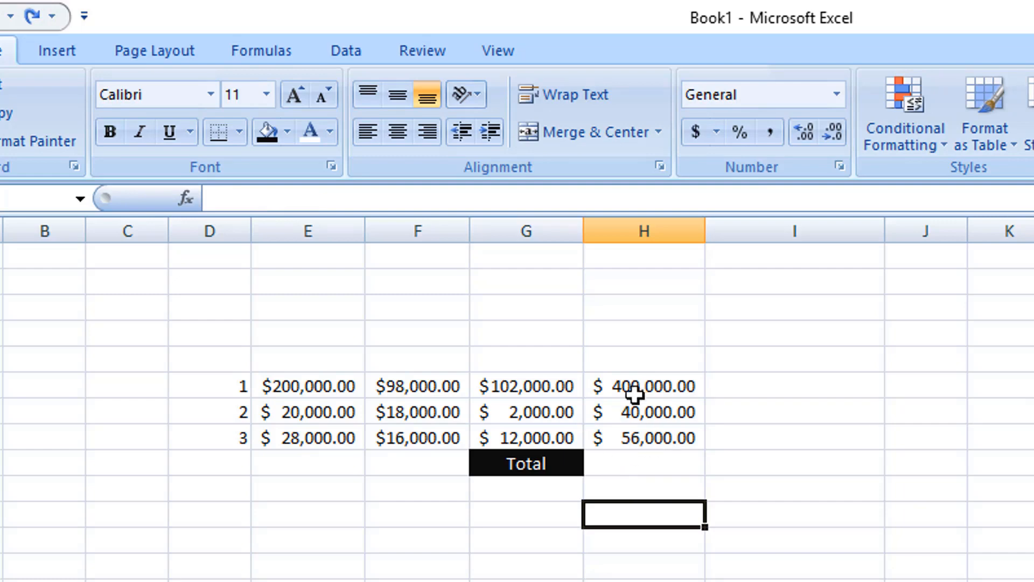
# Examine the sum formula in H6 and the cell range it refers to.
pyautogui.moveTo(659, 389); pyautogui.dragTo(668, 440)
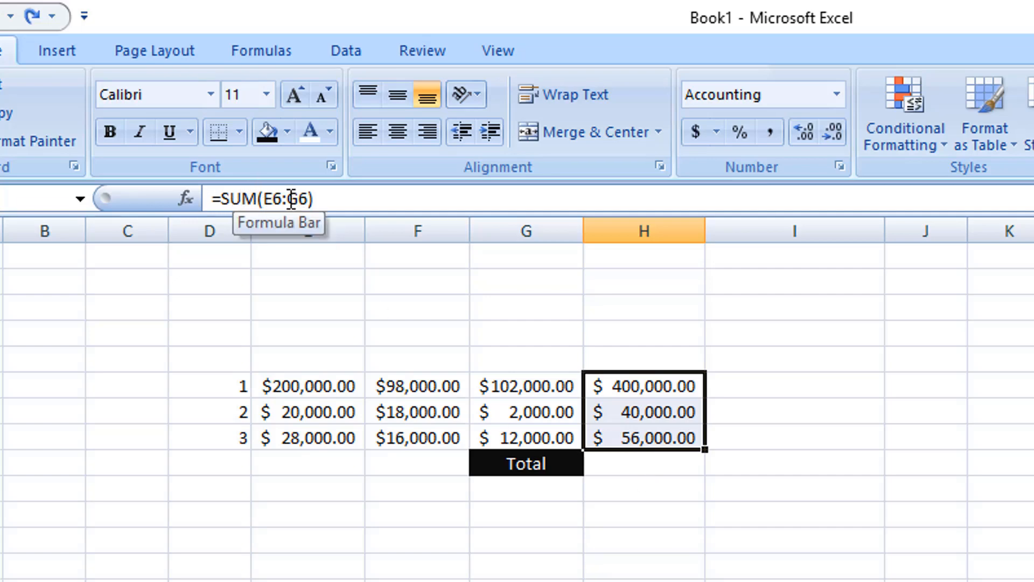
pyautogui.moveTo(289, 199); pyautogui.dragTo(305, 195)
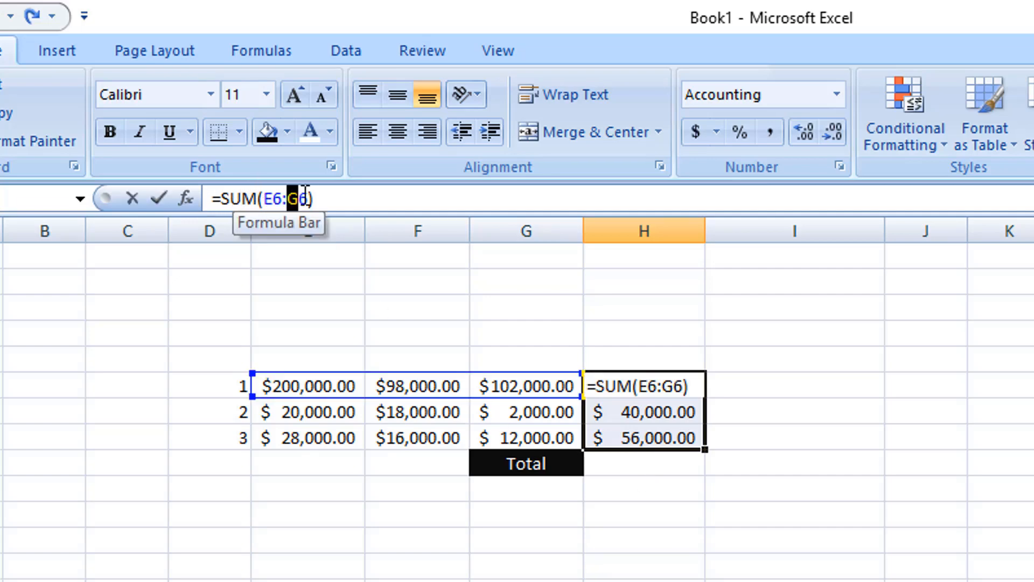
pyautogui.click(402, 199)
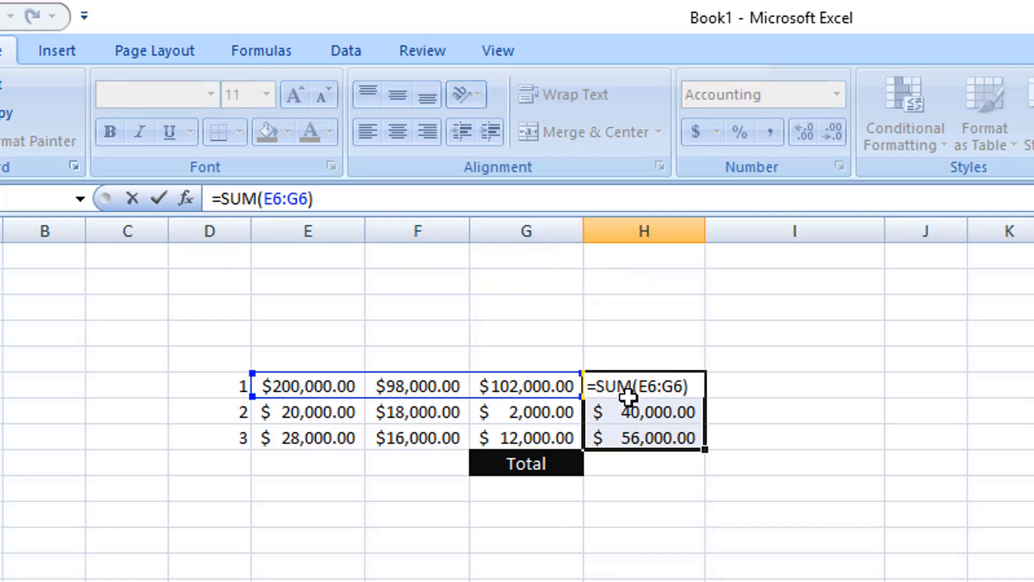
pyautogui.click(626, 361)
pyautogui.click(661, 512)
pyautogui.moveTo(607, 394); pyautogui.dragTo(628, 439)
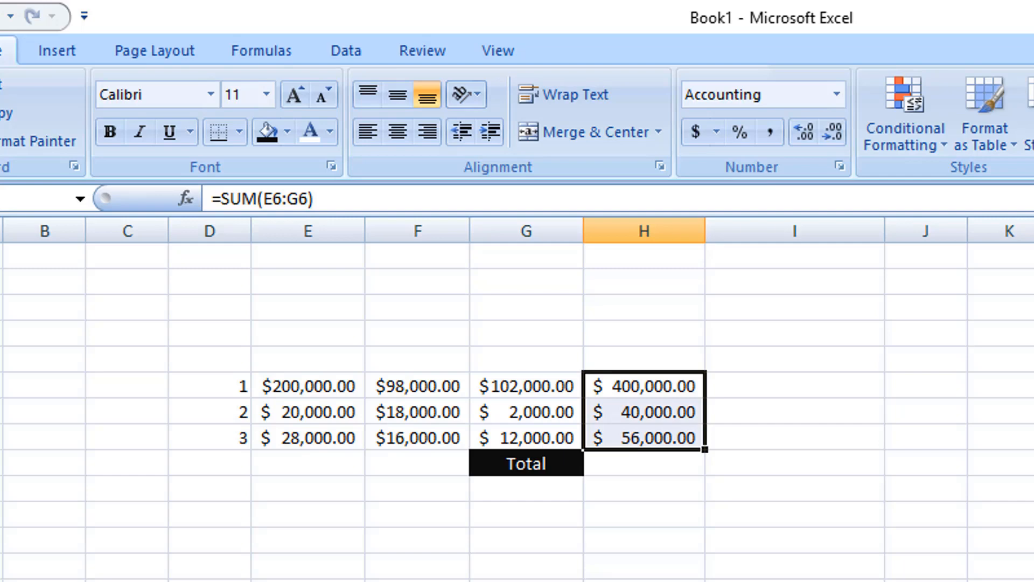
pyautogui.click(603, 456)
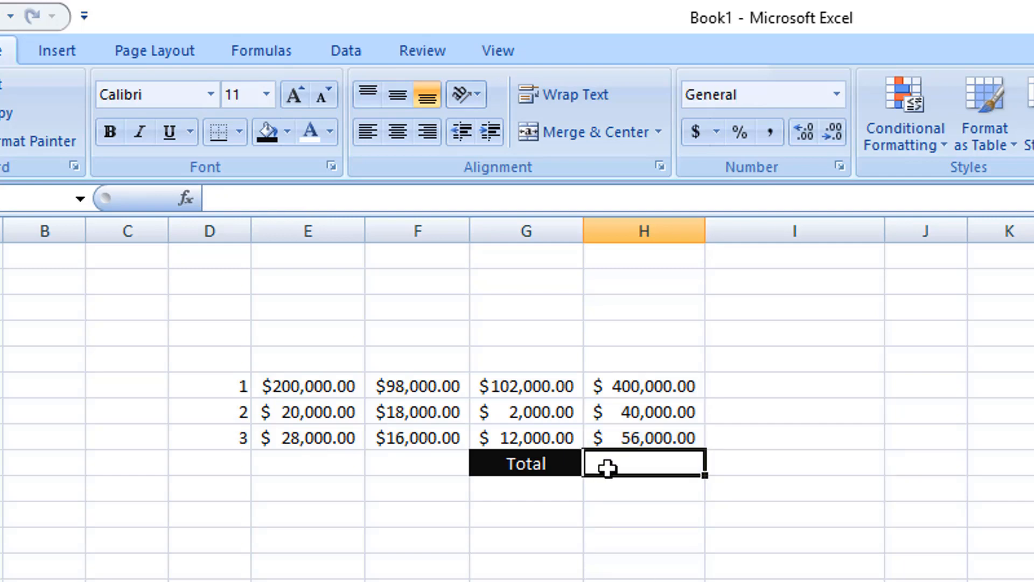
pyautogui.write('+')
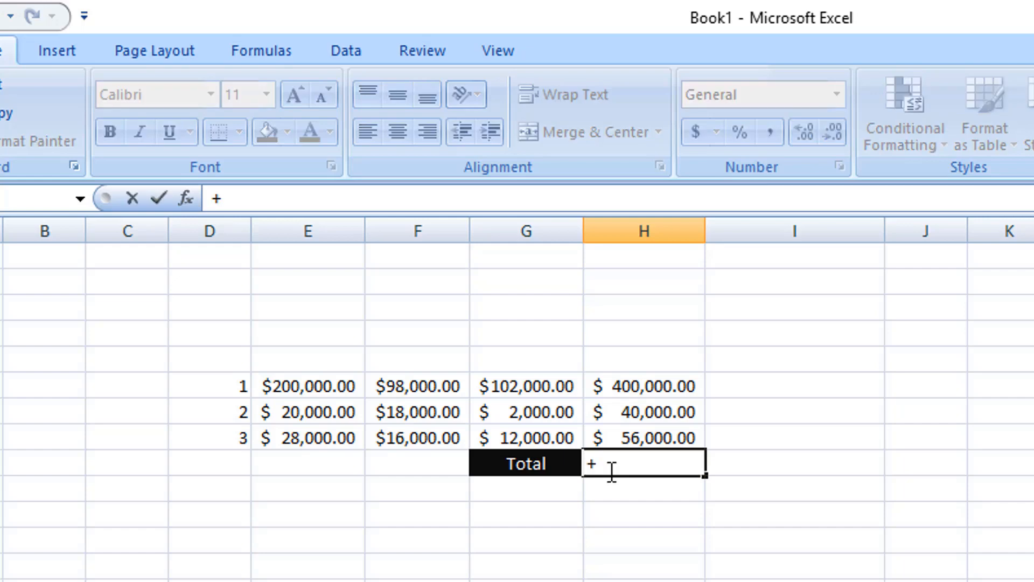
pyautogui.press('Escape')
pyautogui.write('=')
pyautogui.press('Escape')
pyautogui.click(580, 539)
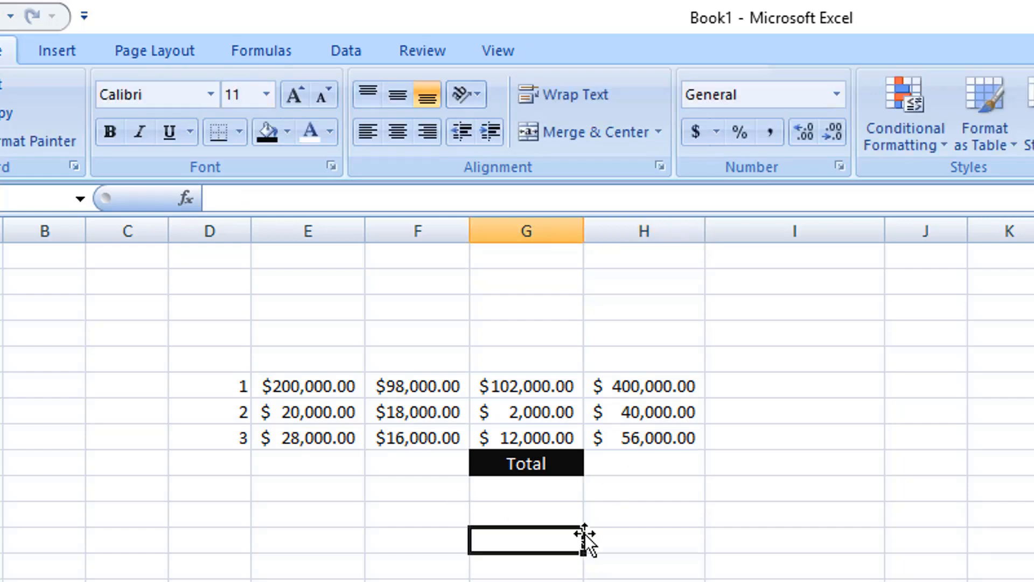
# Enter the grand total formula =SUM(H6:H8) in cell H9 with AutoSum.
pyautogui.click(626, 473)
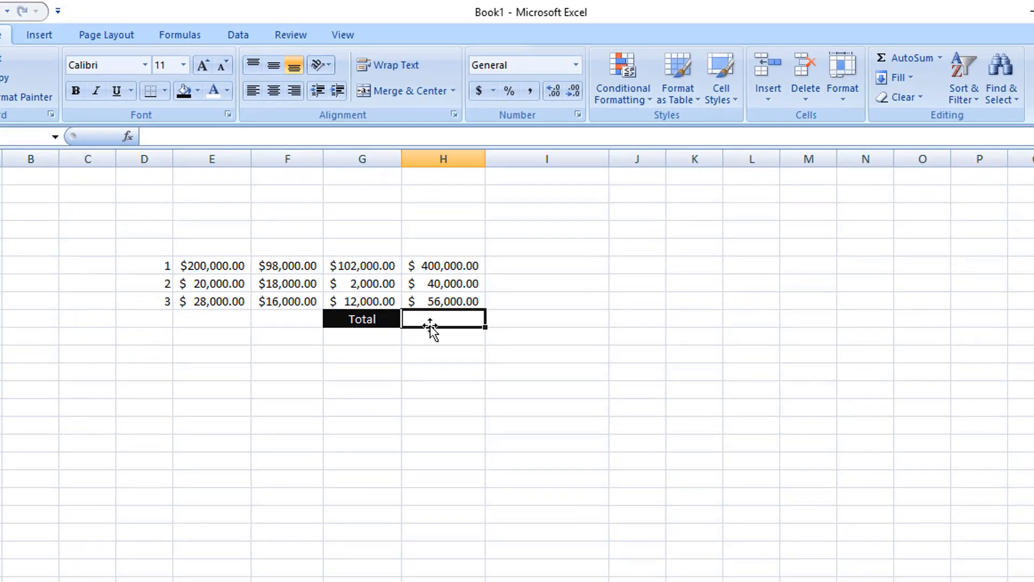
pyautogui.click(910, 60)
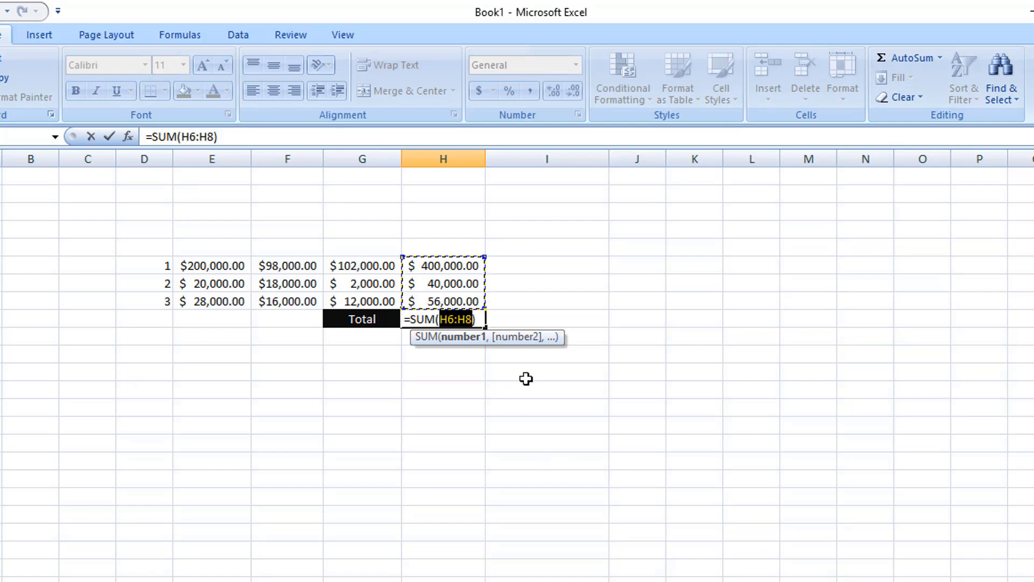
pyautogui.press('Return')
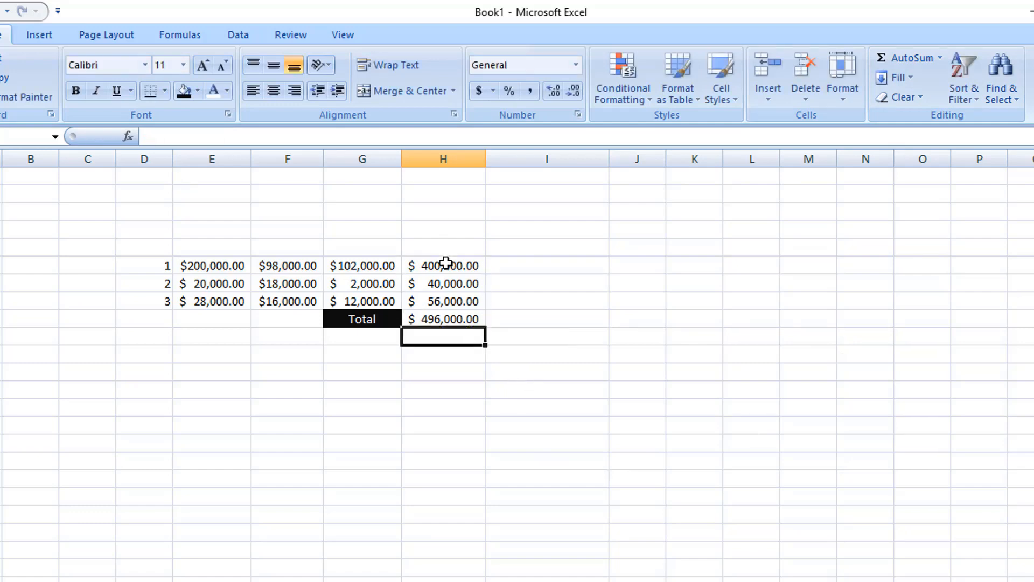
pyautogui.moveTo(446, 263); pyautogui.dragTo(446, 302)
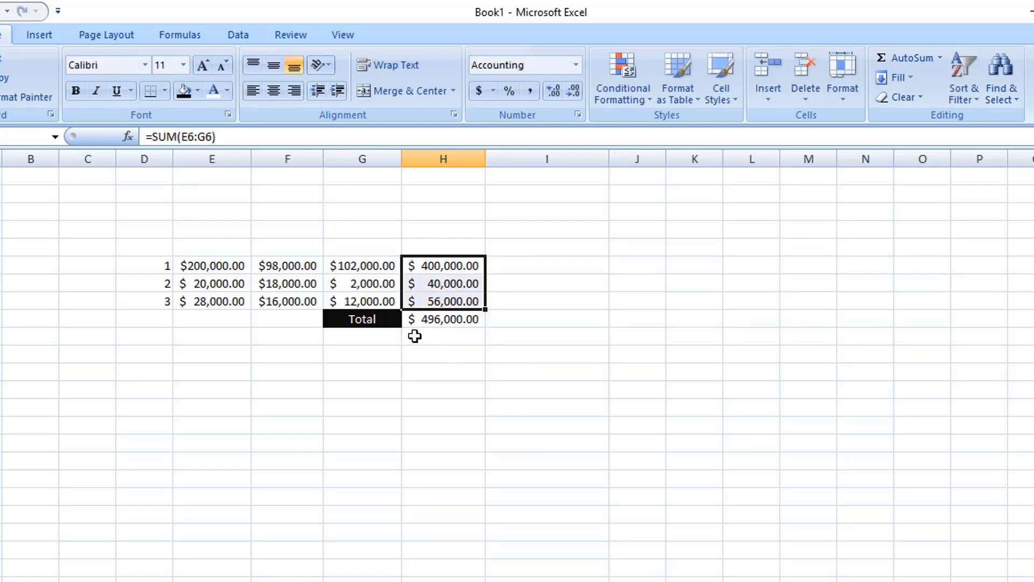
# Copy the formatting of the Total cell G9 onto the grand total in H9 with Format Painter.
pyautogui.click(460, 323)
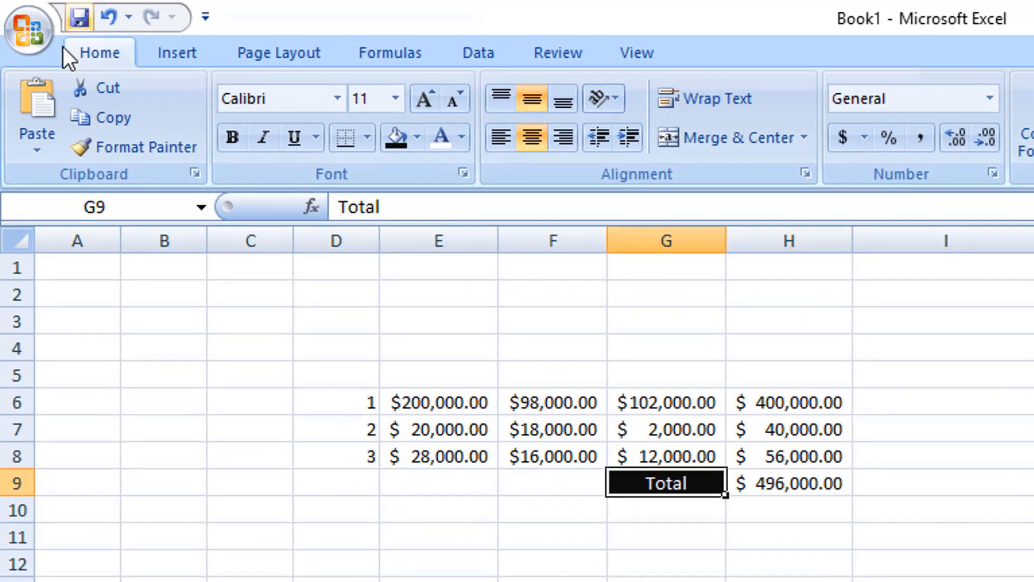
pyautogui.click(109, 144)
pyautogui.click(741, 483)
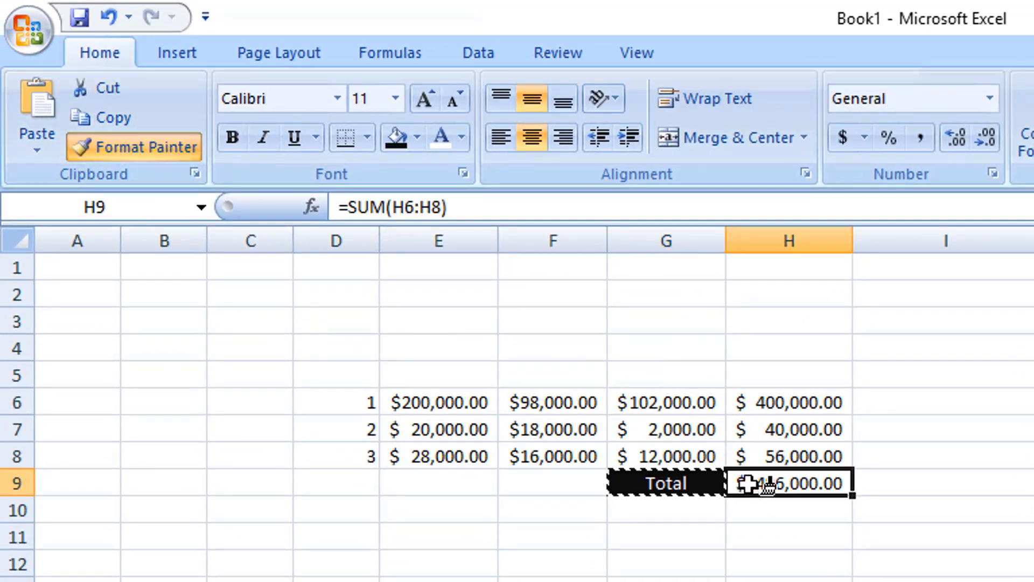
pyautogui.click(979, 535)
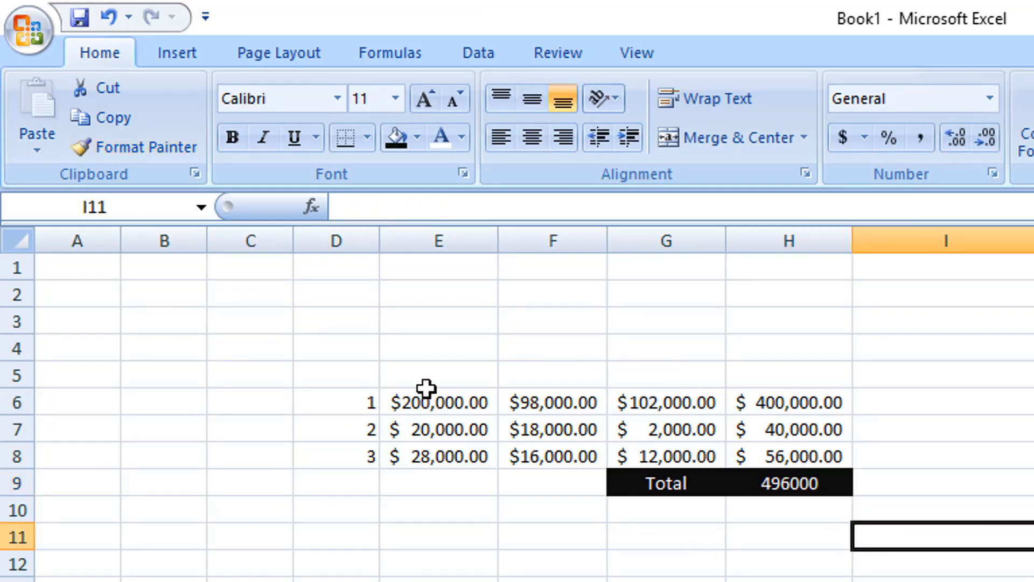